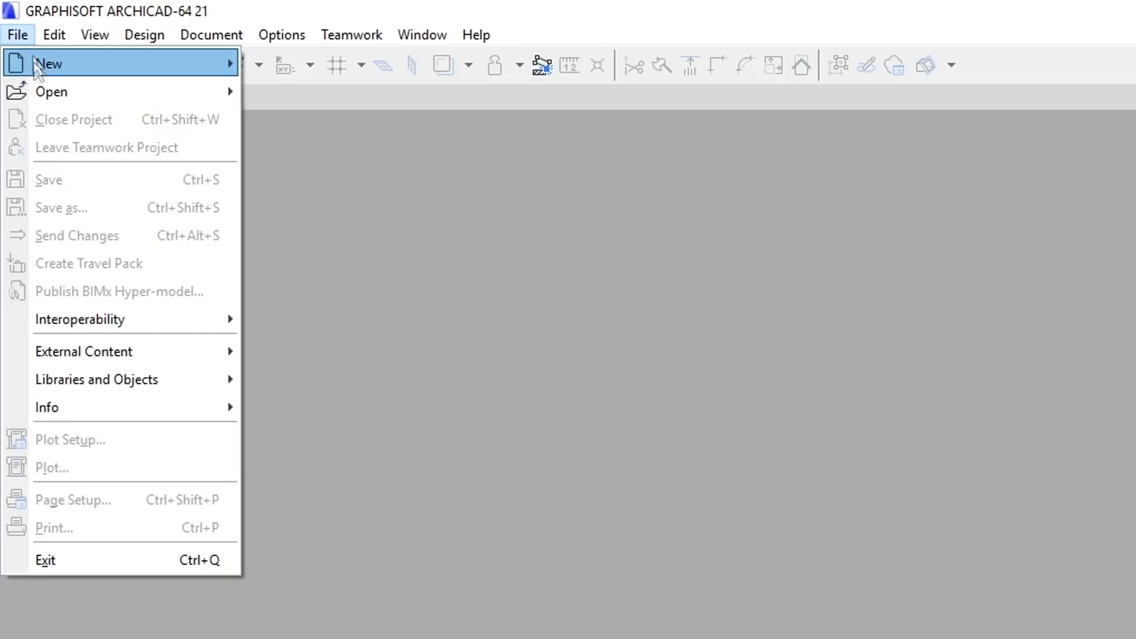
# - Open the 01_Pavilion.pln project and accept the educational mode warning
pyautogui.moveTo(38, 86)
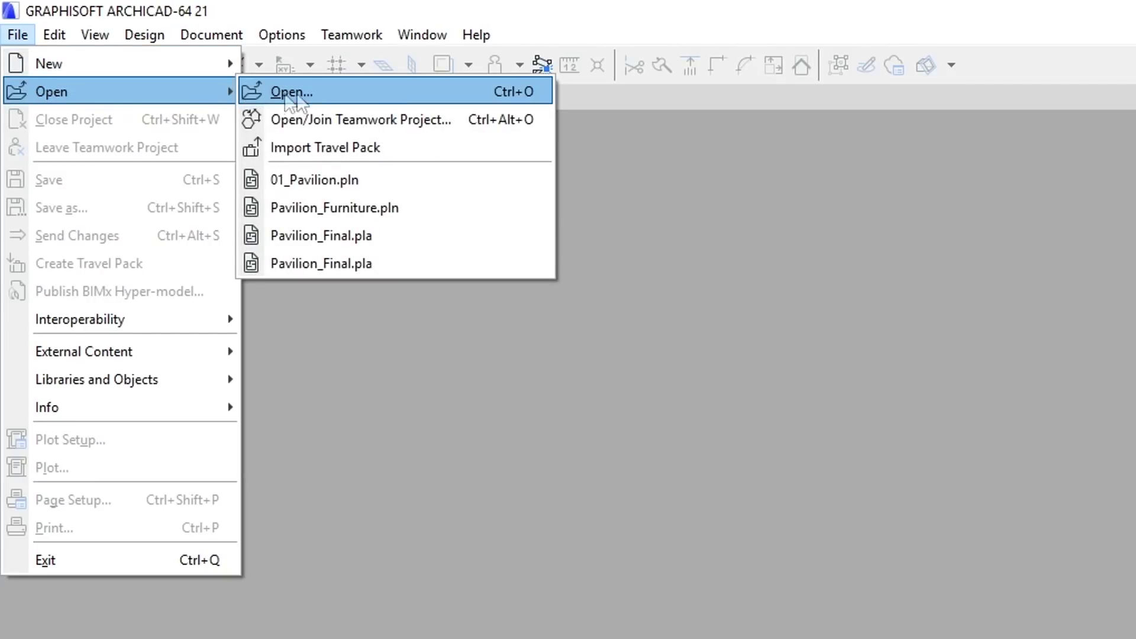
pyautogui.click(339, 90)
pyautogui.click(406, 122)
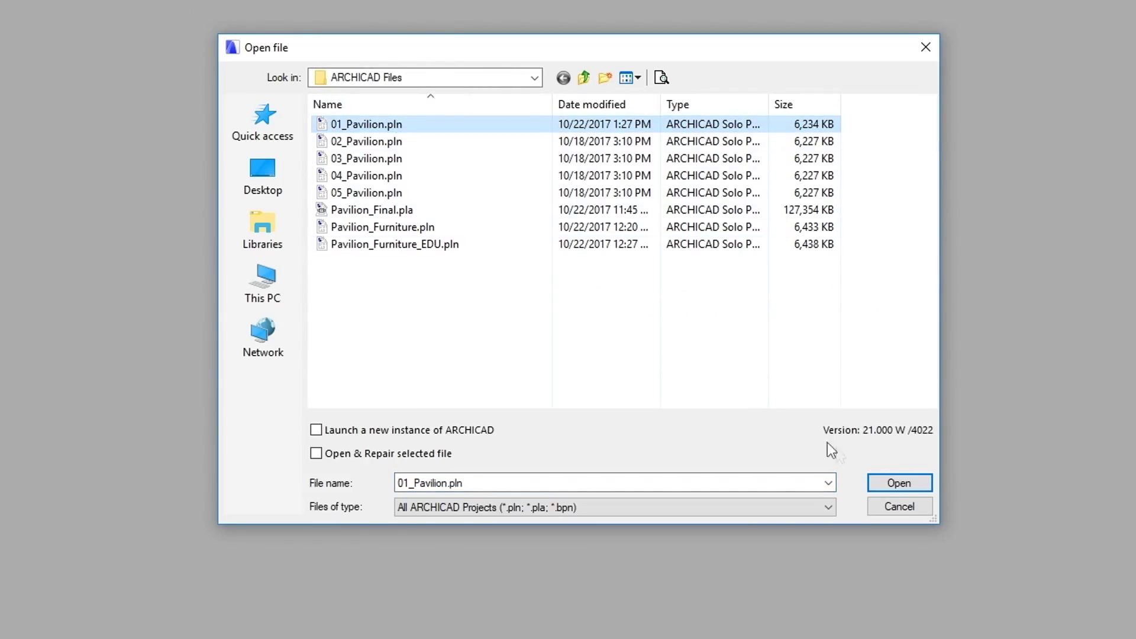
pyautogui.click(880, 484)
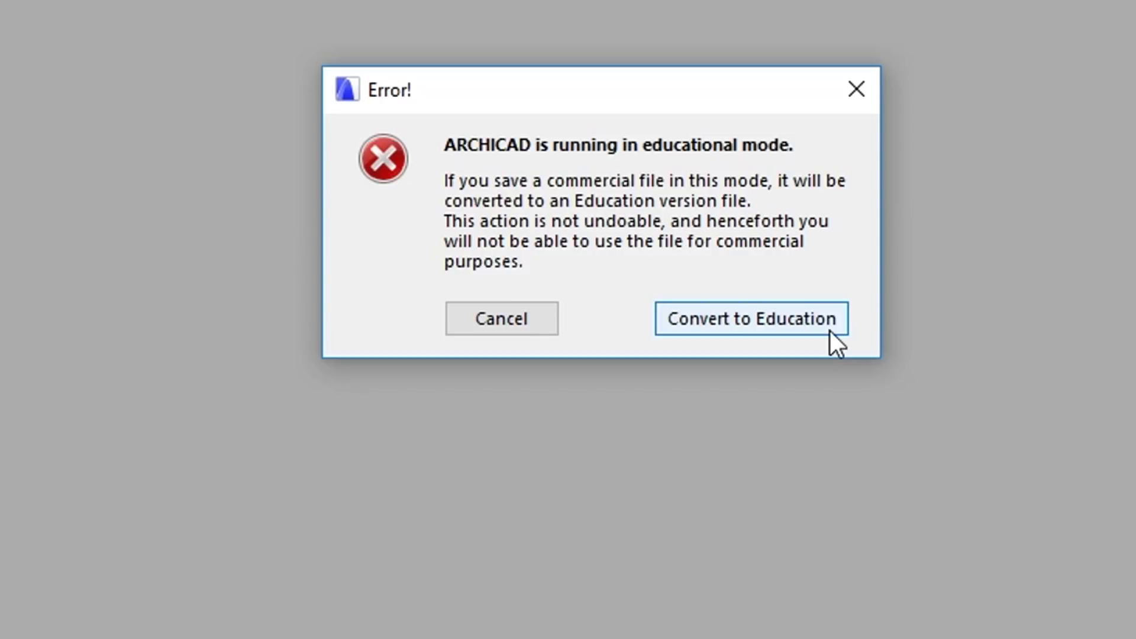
pyautogui.click(830, 330)
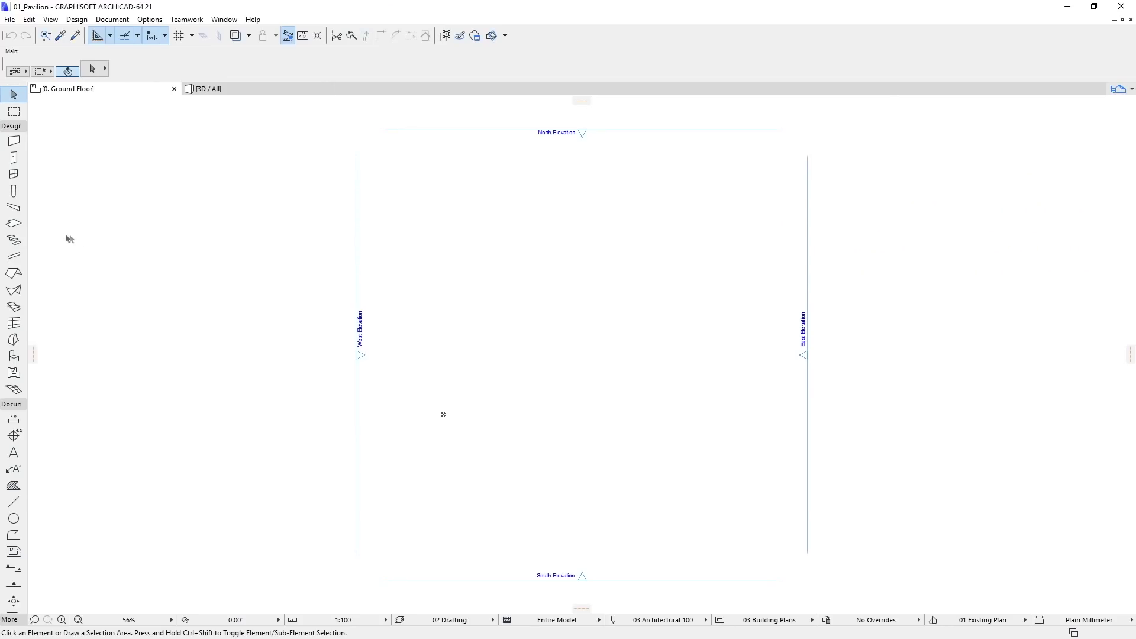
# - Select the Slab tool and open its Slab Default Settings dialog
pyautogui.click(14, 224)
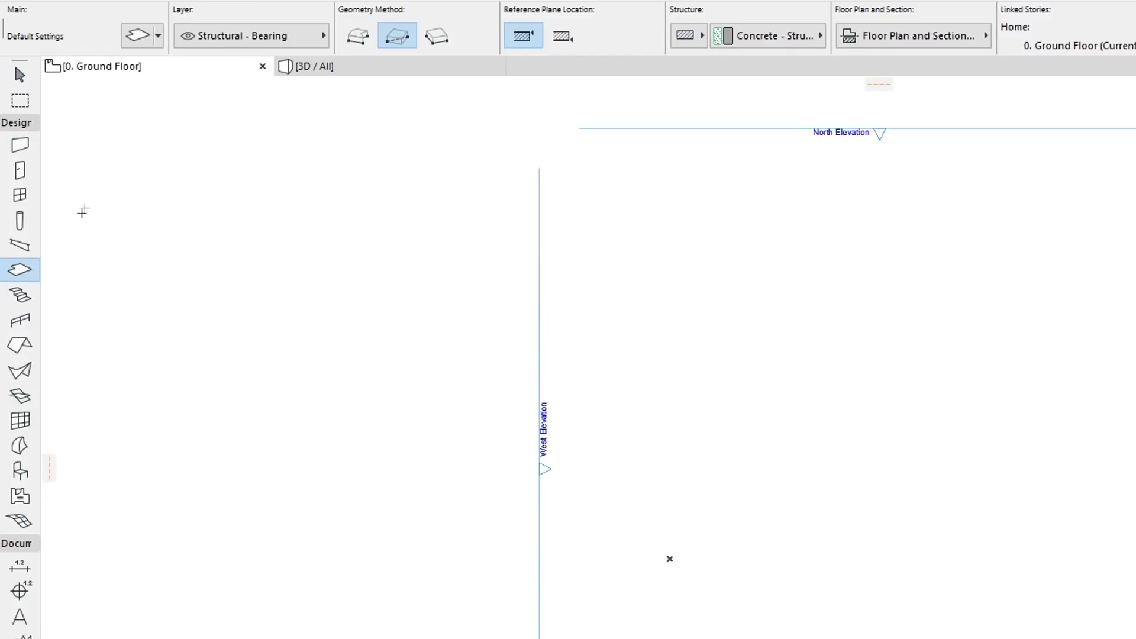
pyautogui.click(137, 35)
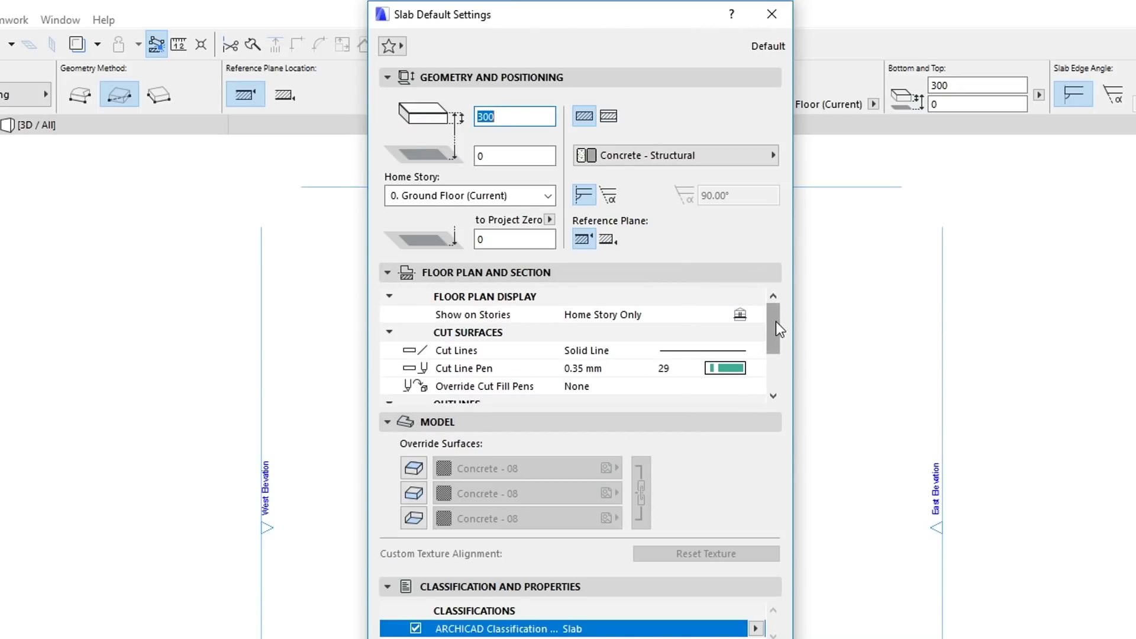
pyautogui.moveTo(776, 321); pyautogui.dragTo(782, 366)
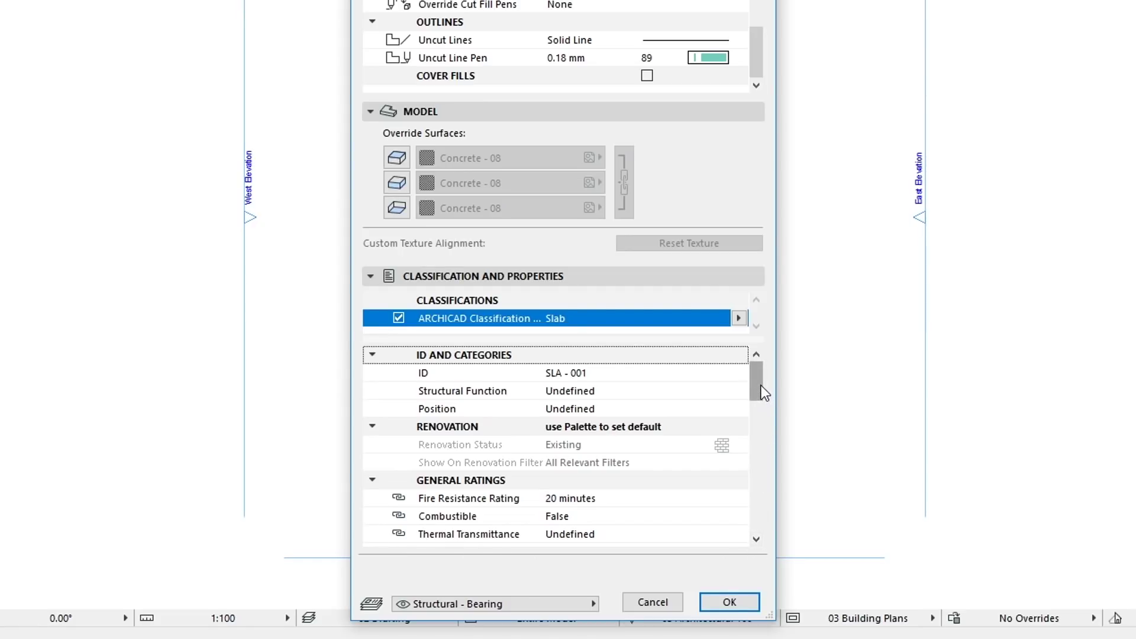
pyautogui.moveTo(762, 387); pyautogui.dragTo(758, 520)
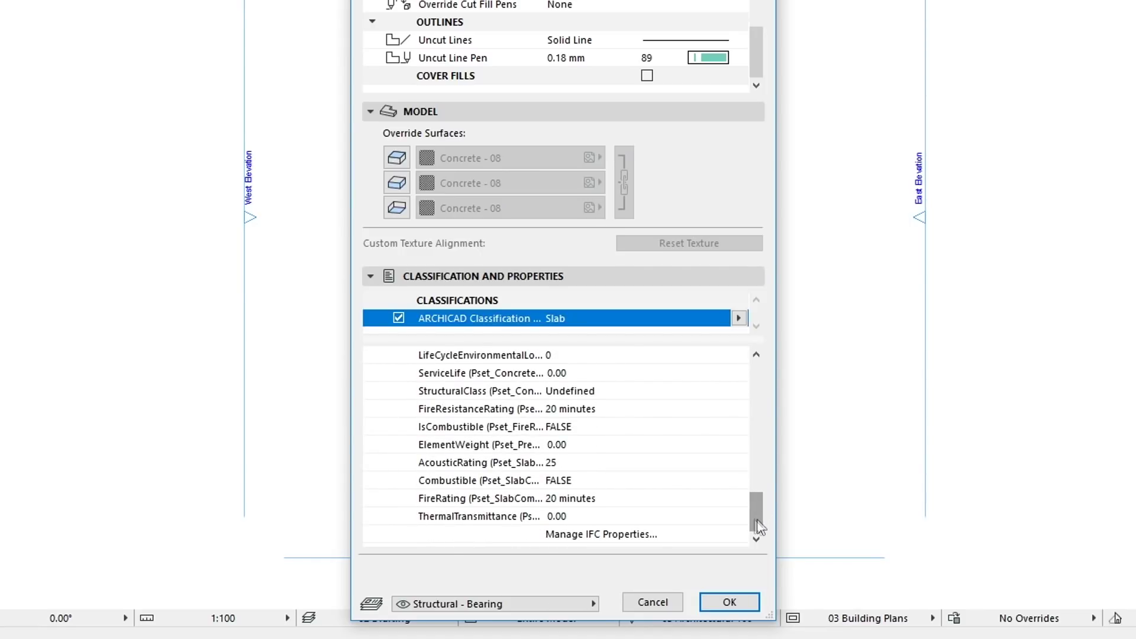
pyautogui.click(571, 603)
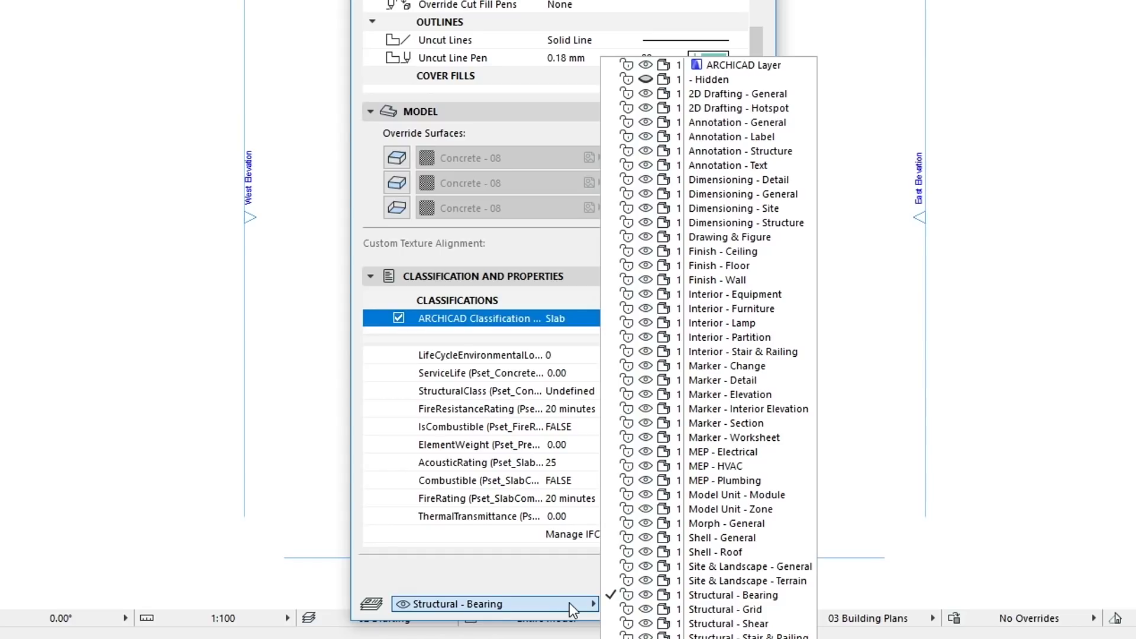
pyautogui.click(448, 561)
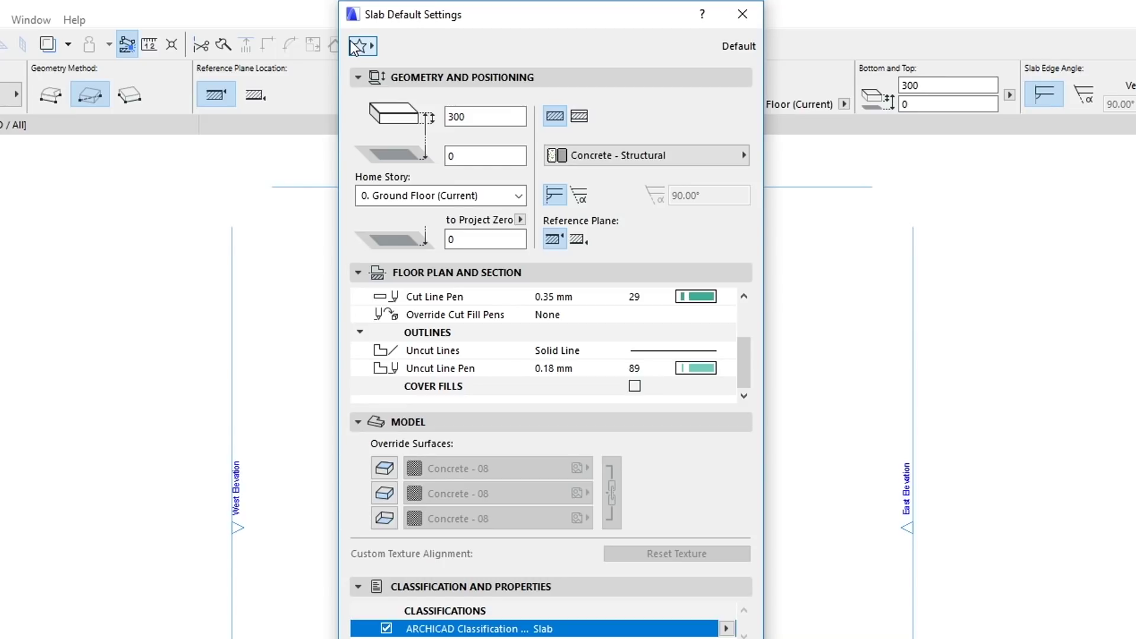
# - Apply the Floor Slab favorite to the slab defaults and accept the settings
pyautogui.click(358, 46)
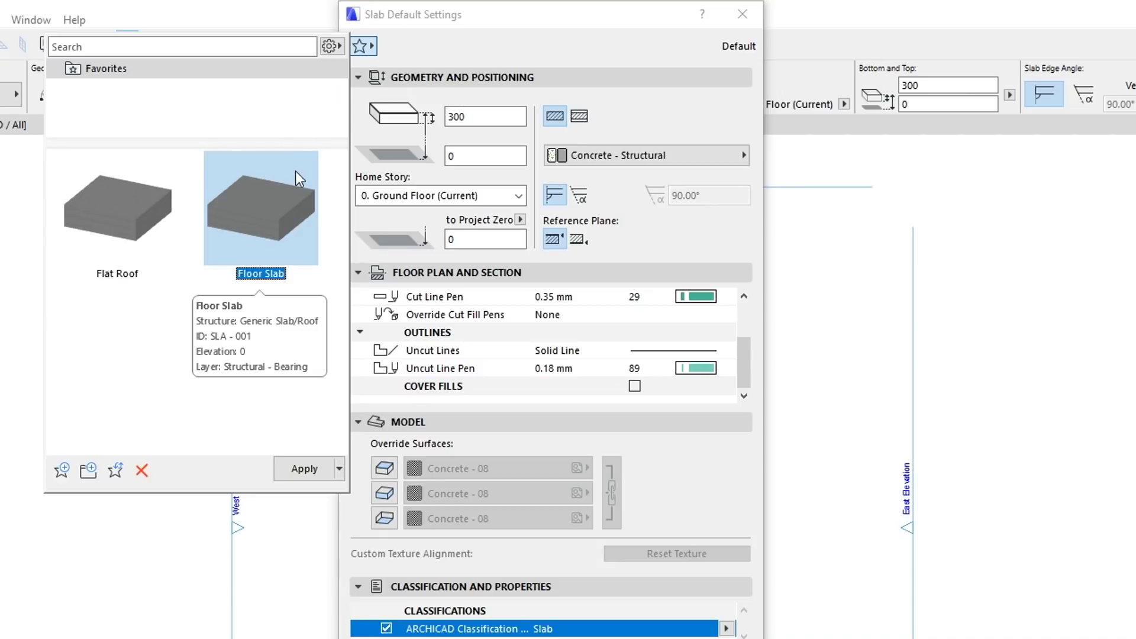
pyautogui.doubleClick(296, 171)
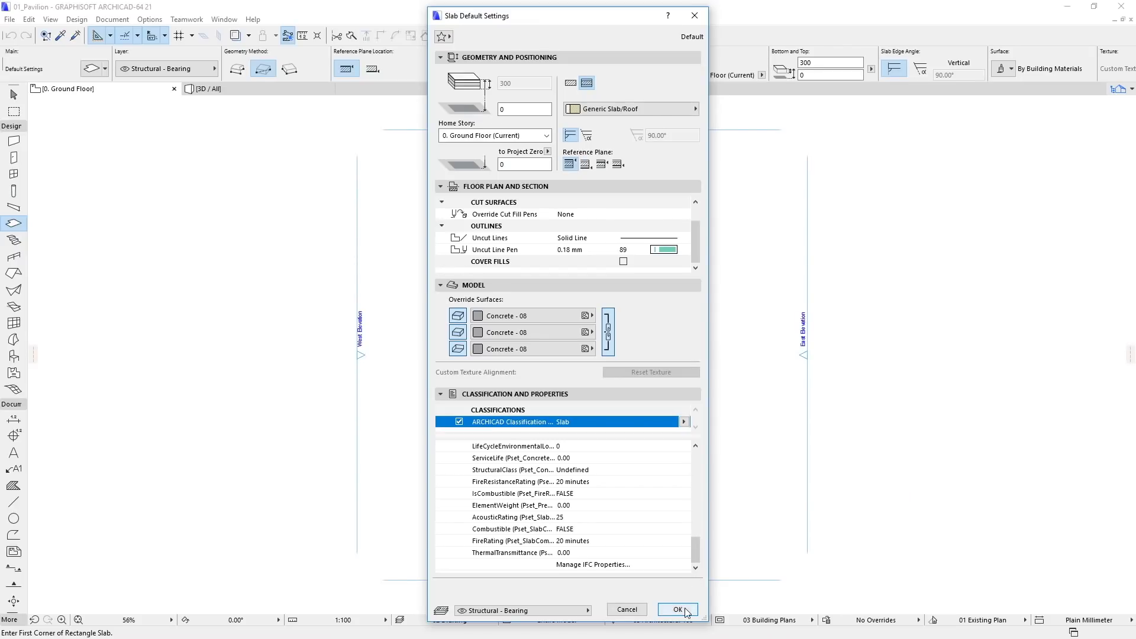
pyautogui.click(682, 609)
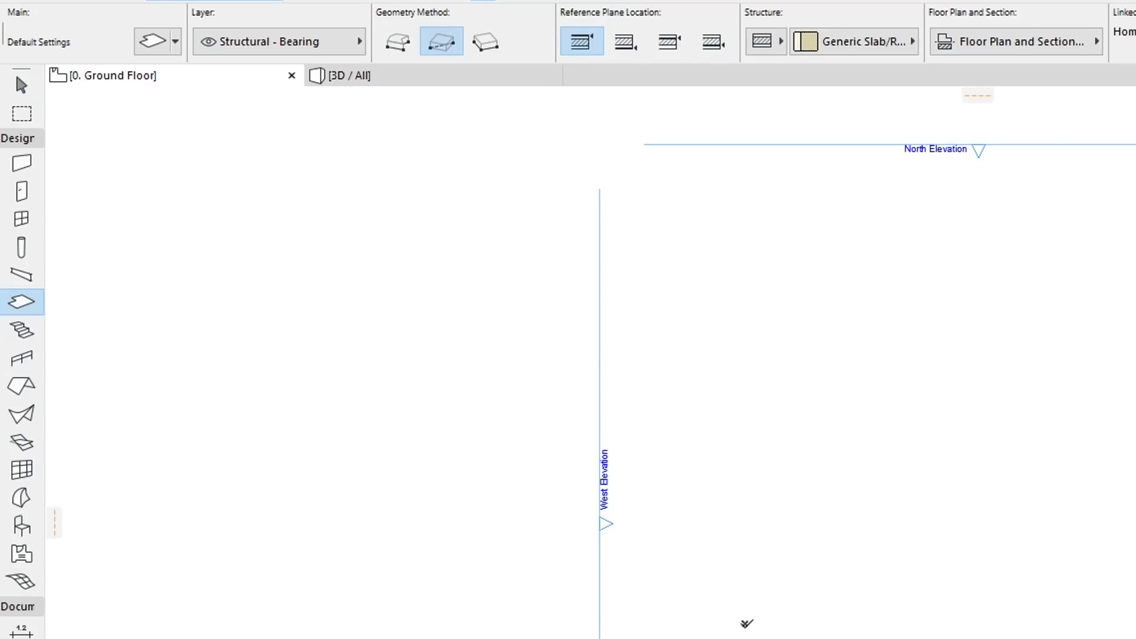
# - Draw a rectangular floor slab by its opposite corners on the Ground Floor plan
pyautogui.click(744, 620)
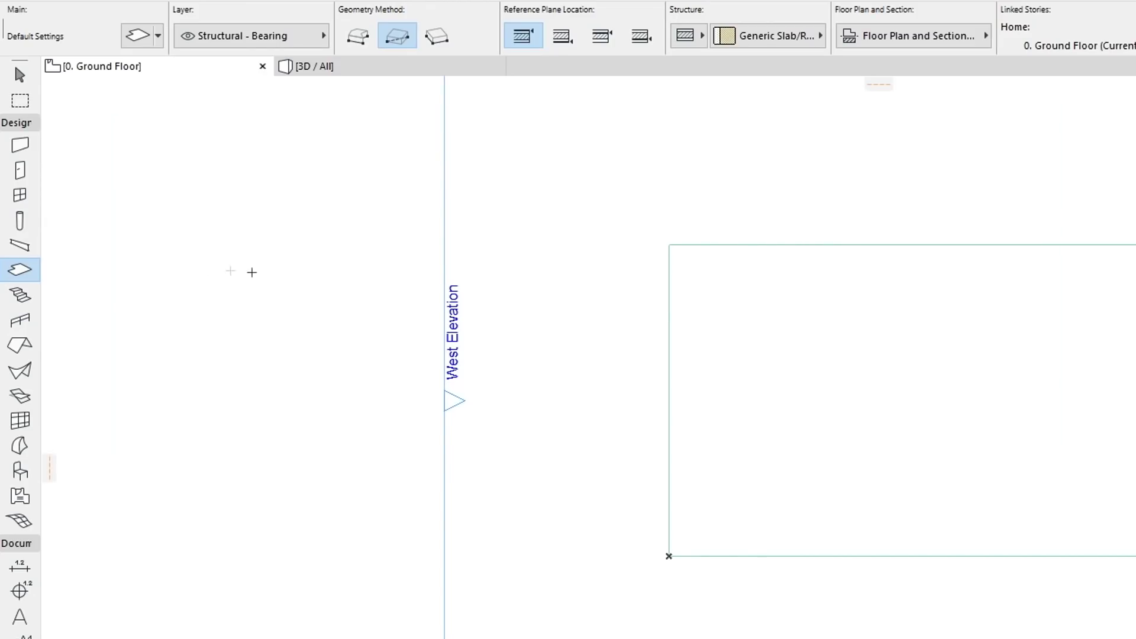
pyautogui.click(32, 227)
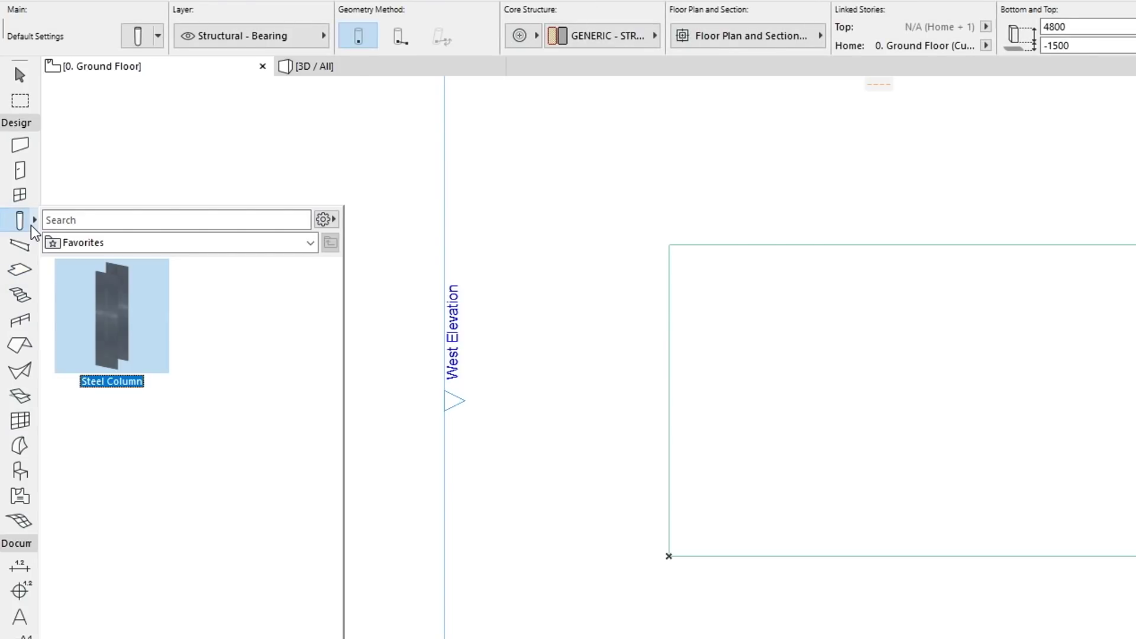
# - Place a Steel Column favorite at X 1500, Y 9120 on the slab's top edge
pyautogui.doubleClick(82, 290)
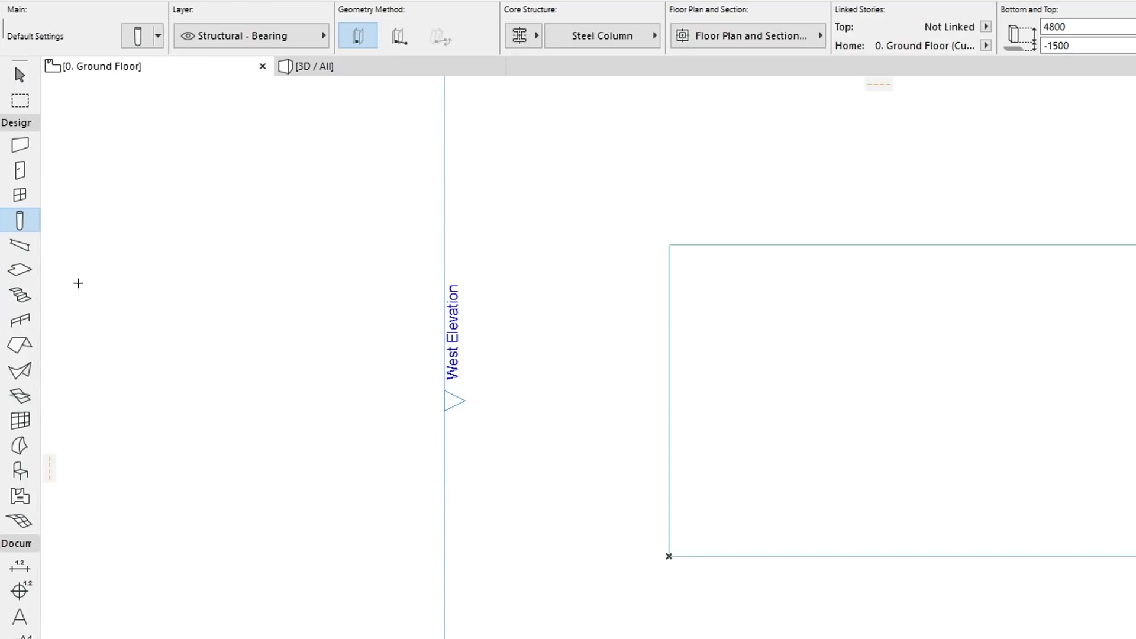
pyautogui.scroll(2, 563, 235)
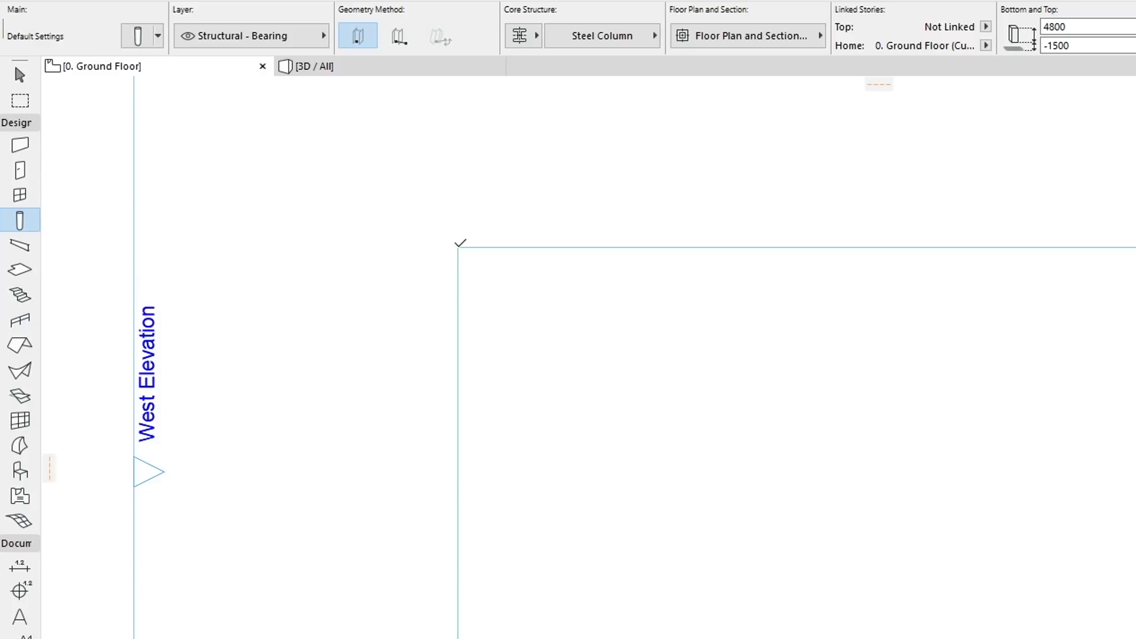
pyautogui.write('x')
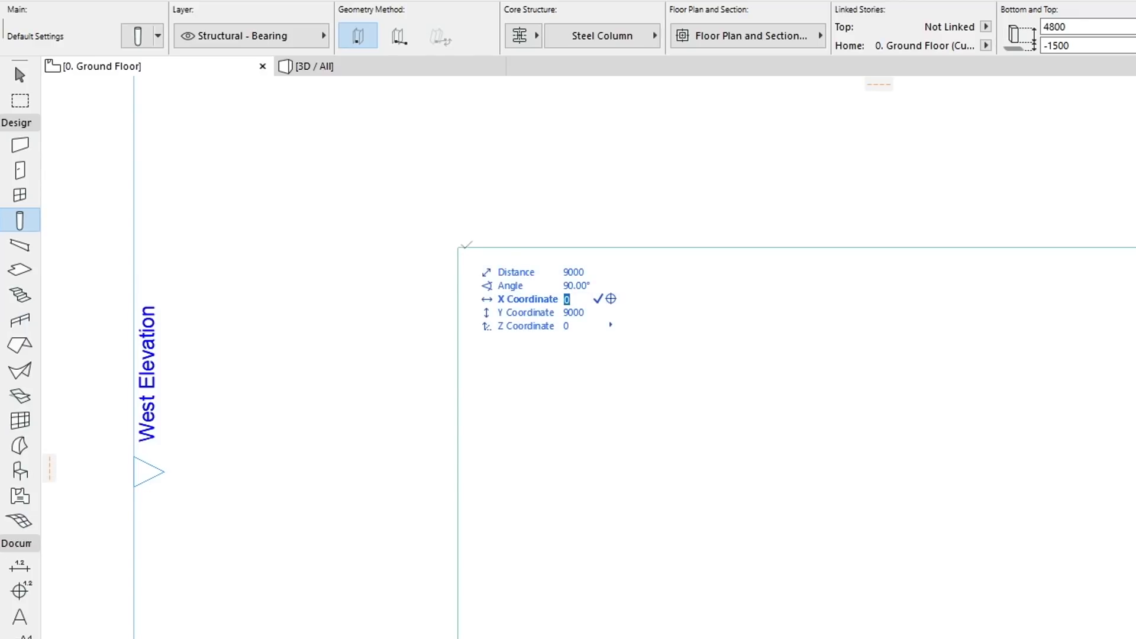
pyautogui.write('1500')
pyautogui.press('Return')
pyautogui.write('y')
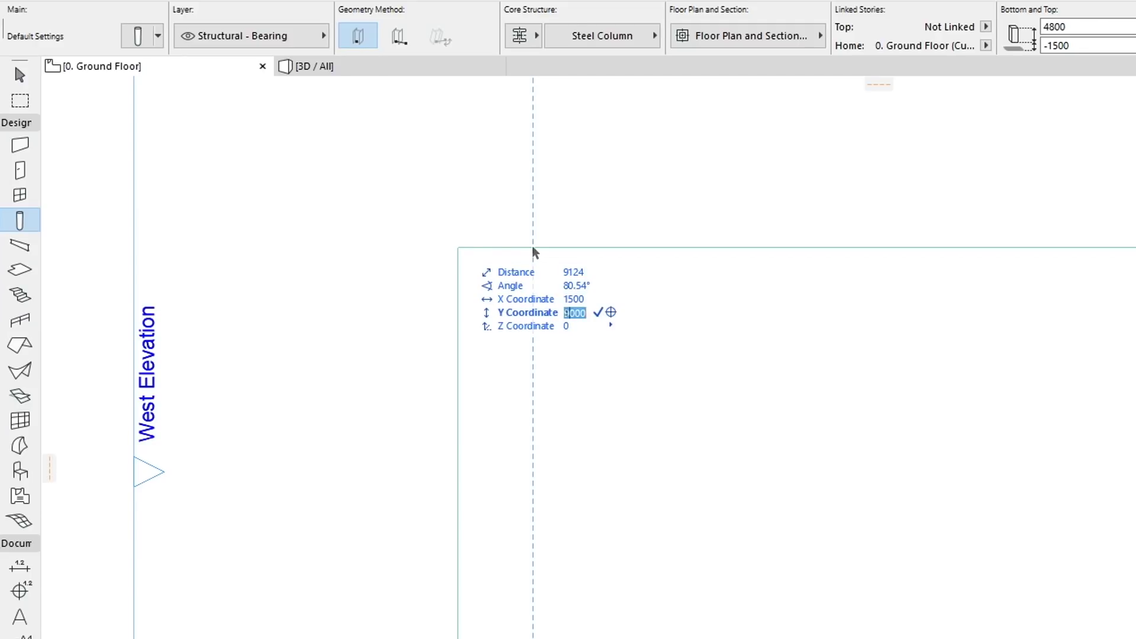
pyautogui.write('120')
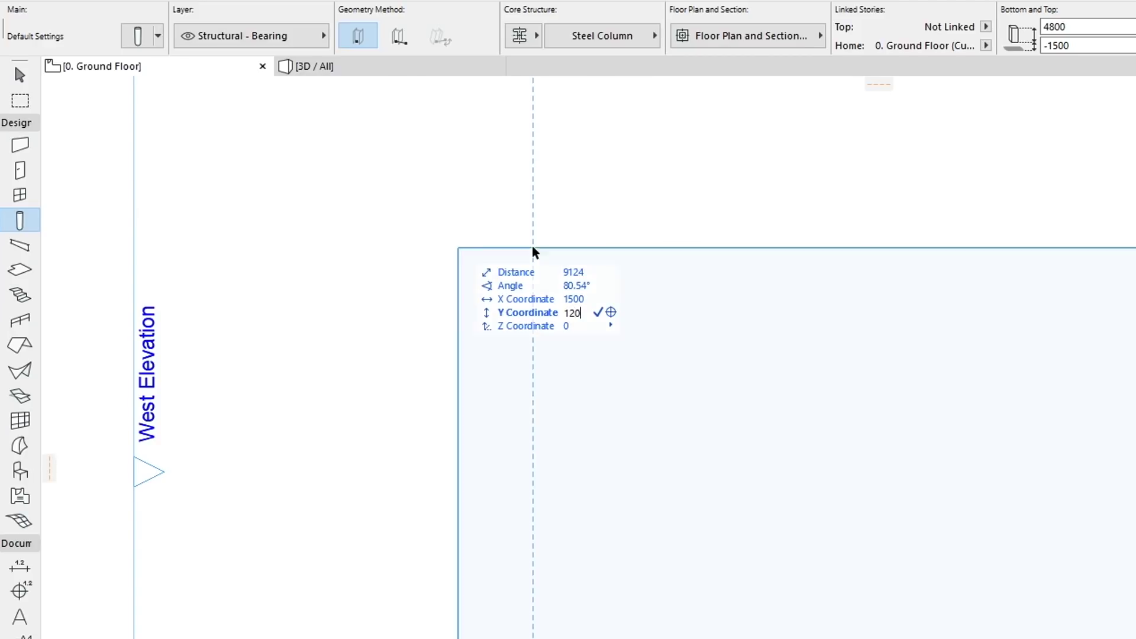
pyautogui.press('Return')
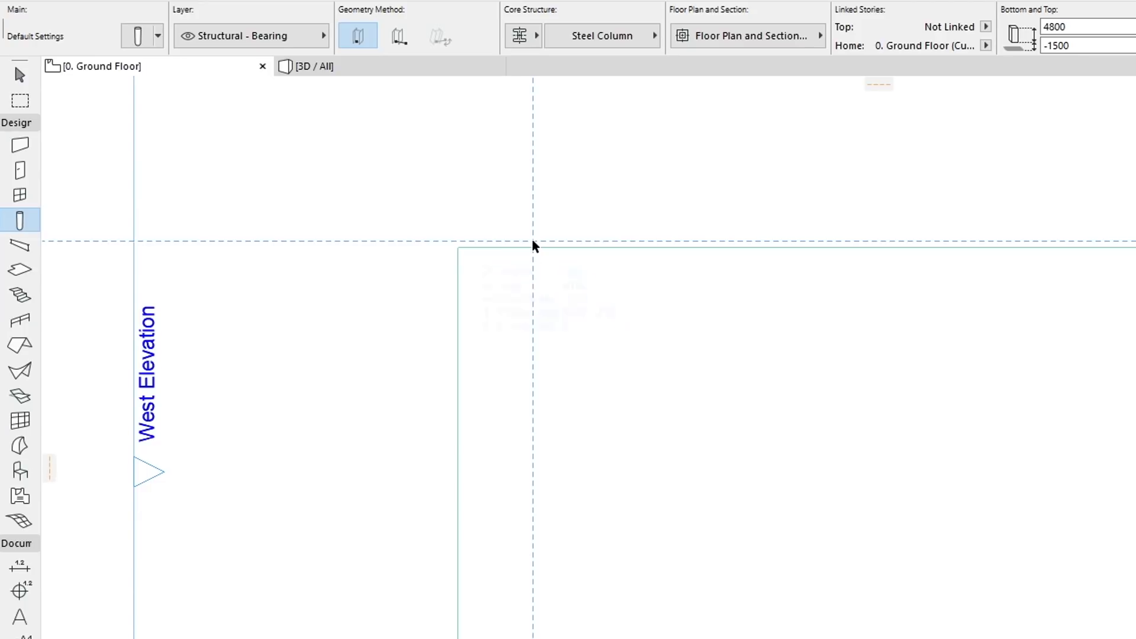
pyautogui.click(533, 241)
pyautogui.click(31, 77)
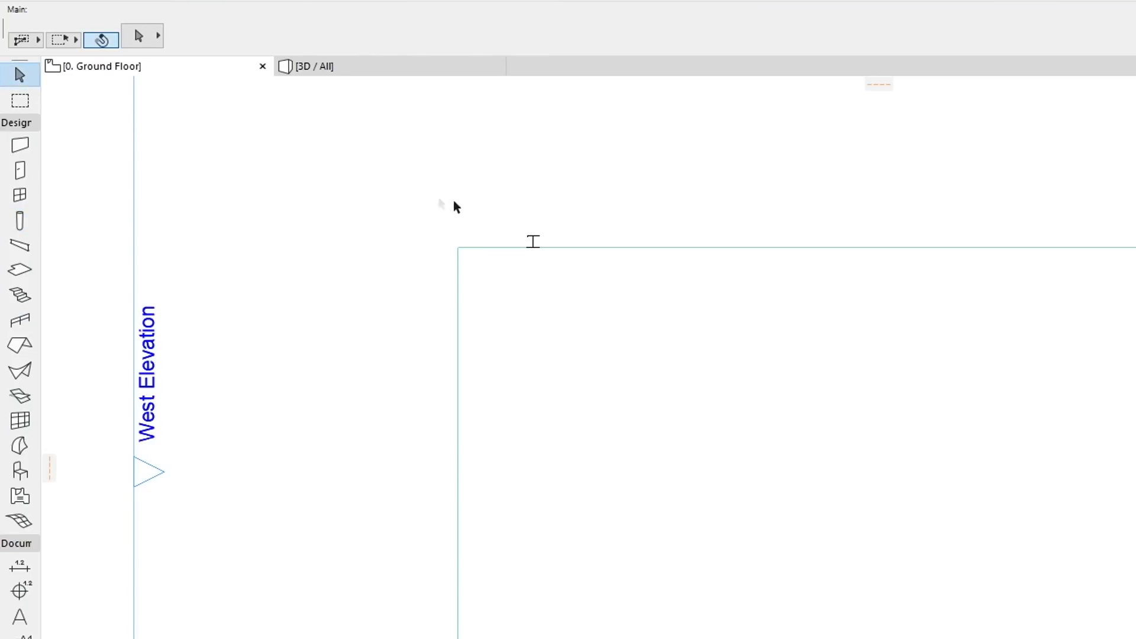
# - Mirror a copy of the column across a vertical axis at the slab's midpoint to the top-right corner
pyautogui.click(531, 241)
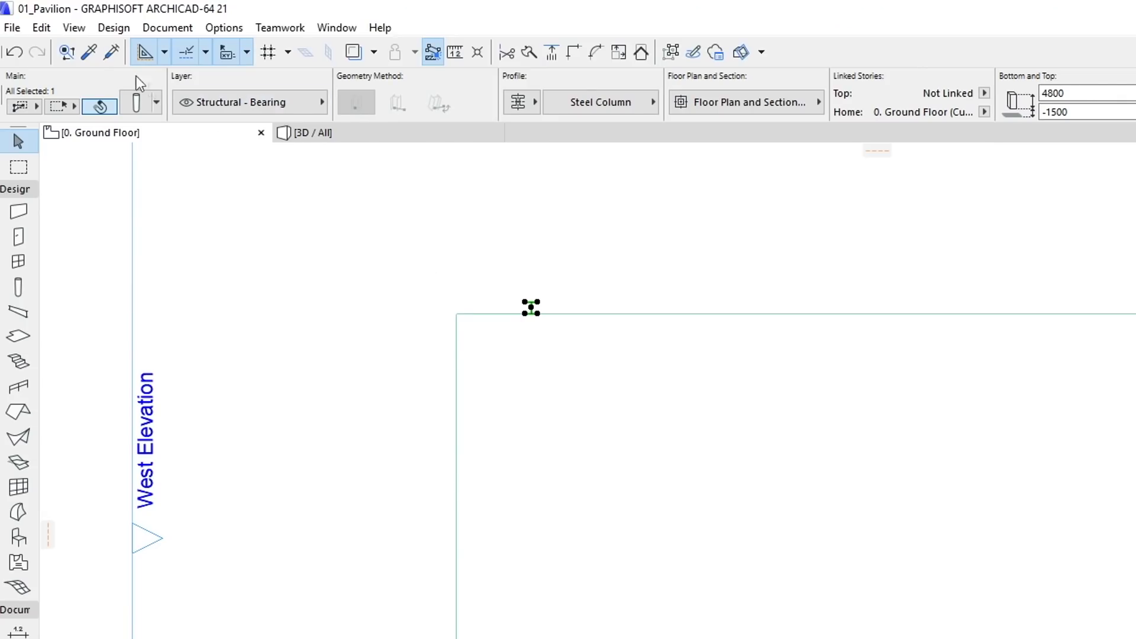
pyautogui.click(47, 28)
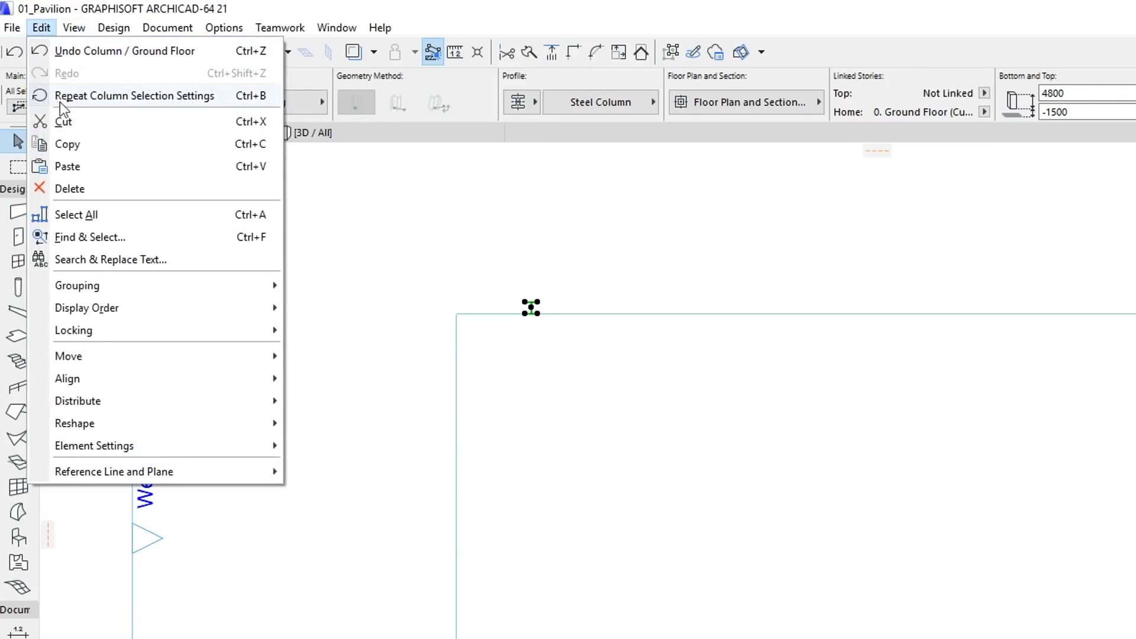
pyautogui.moveTo(94, 357)
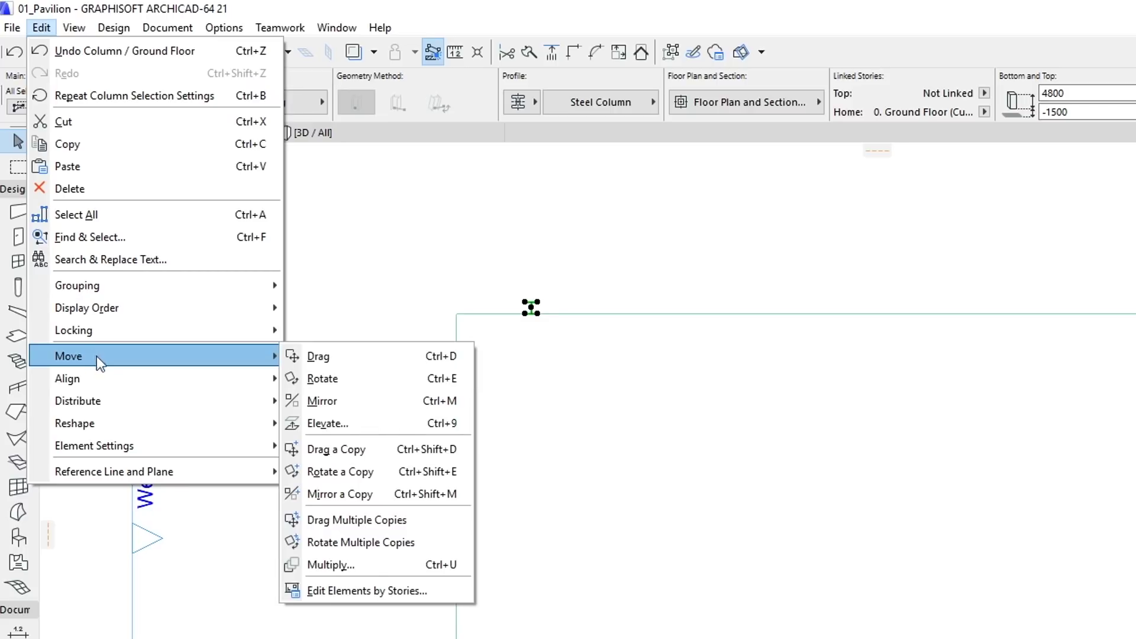
pyautogui.click(429, 495)
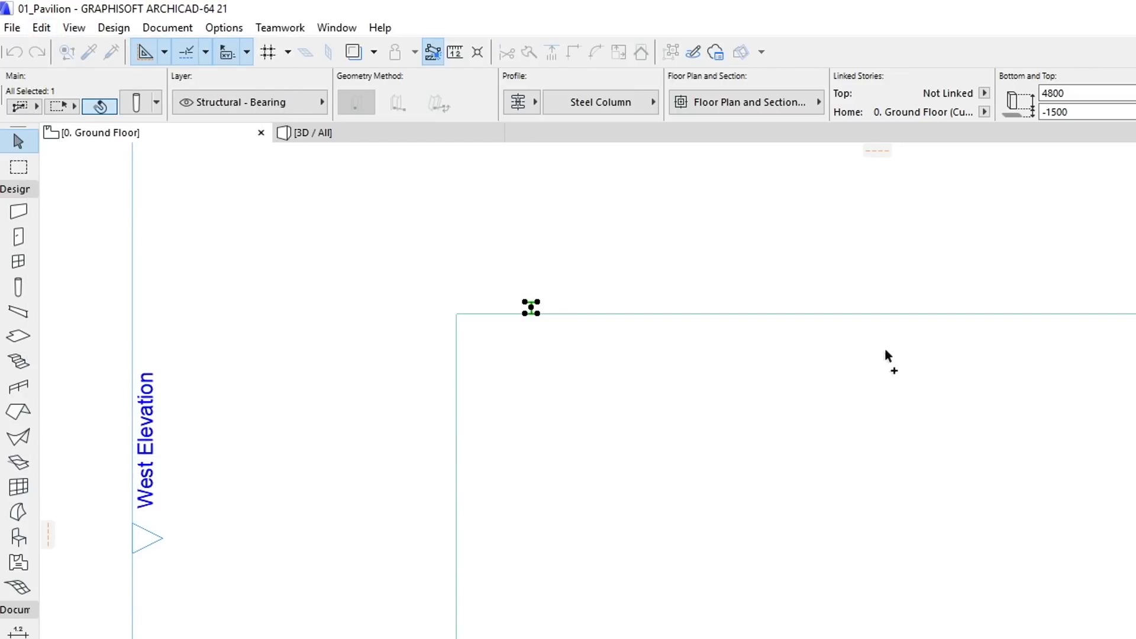
pyautogui.click(980, 314)
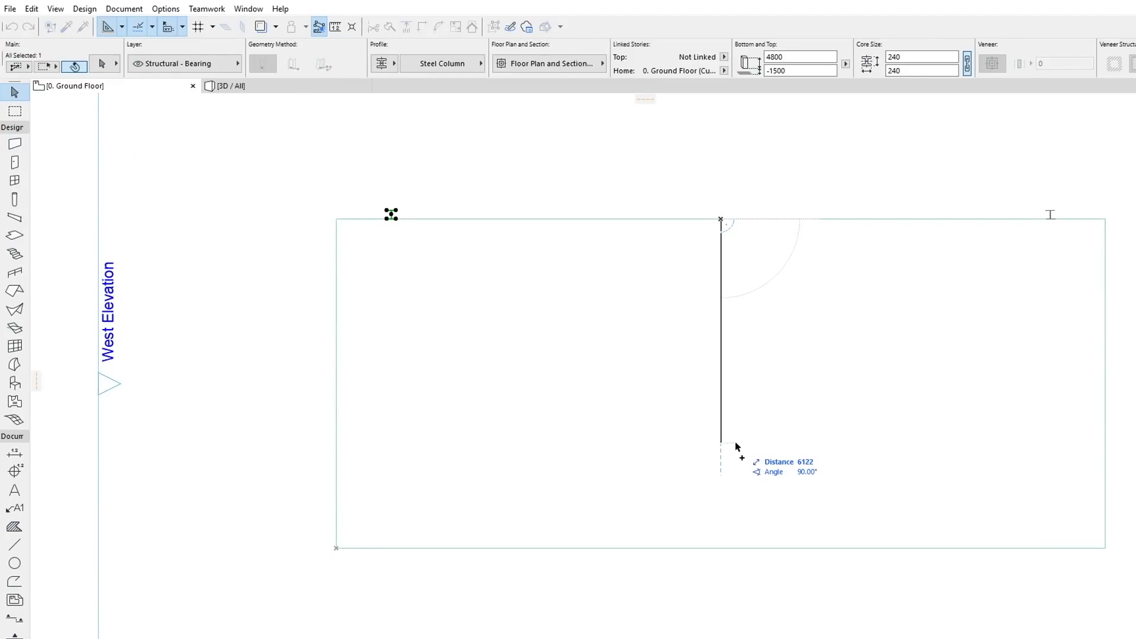
pyautogui.click(735, 442)
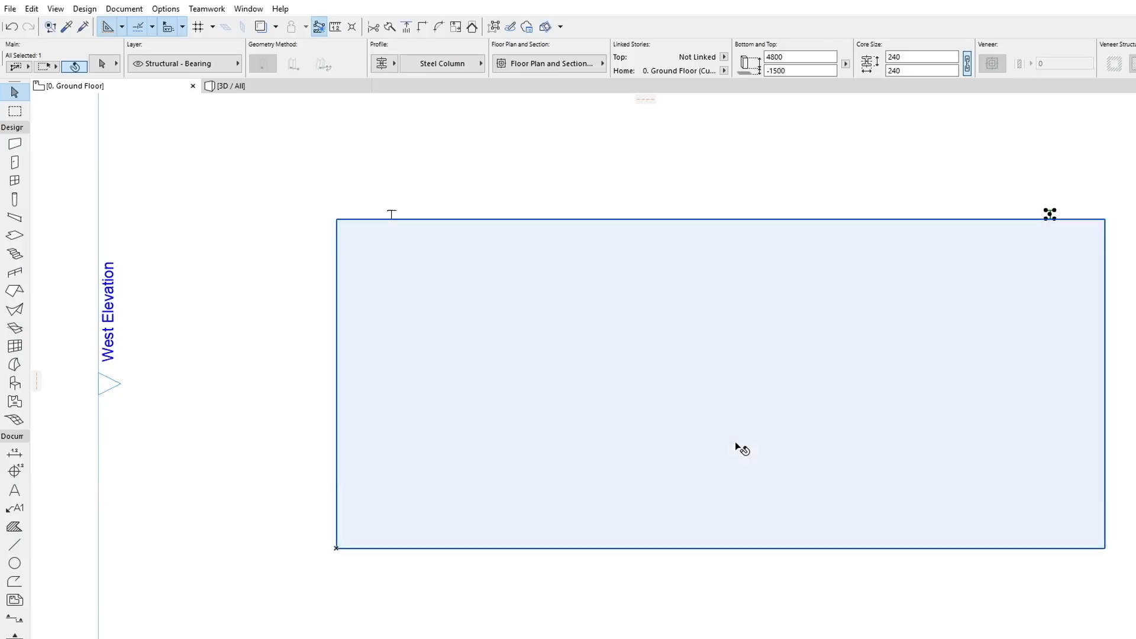
pyautogui.click(764, 206)
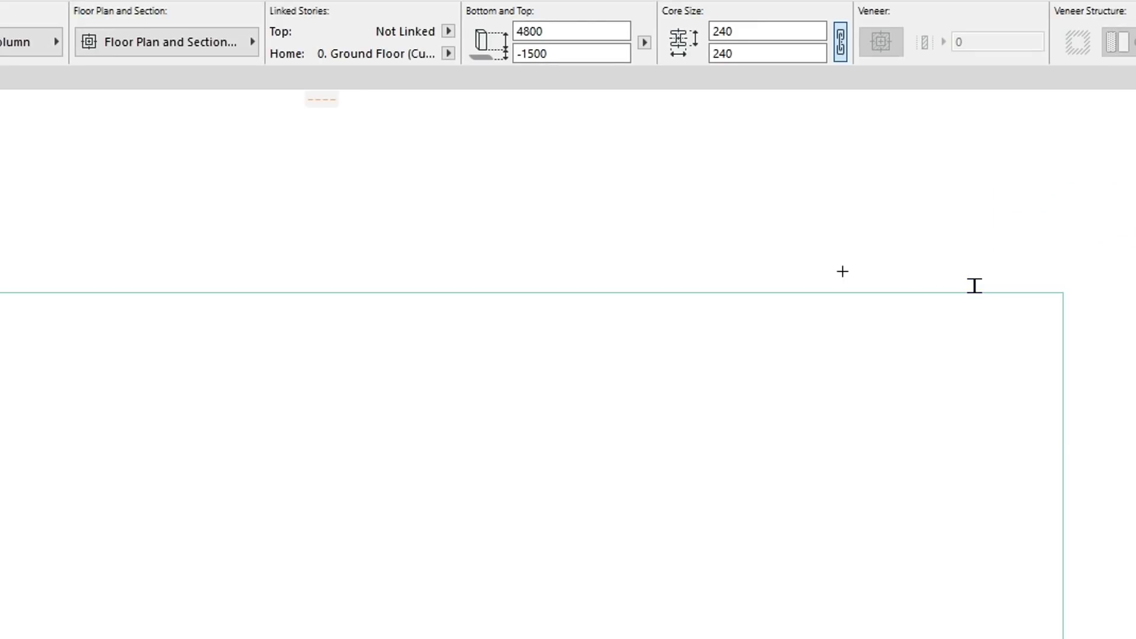
# - Place two more steel columns on the slab's top edge between the corner columns
pyautogui.click(636, 273)
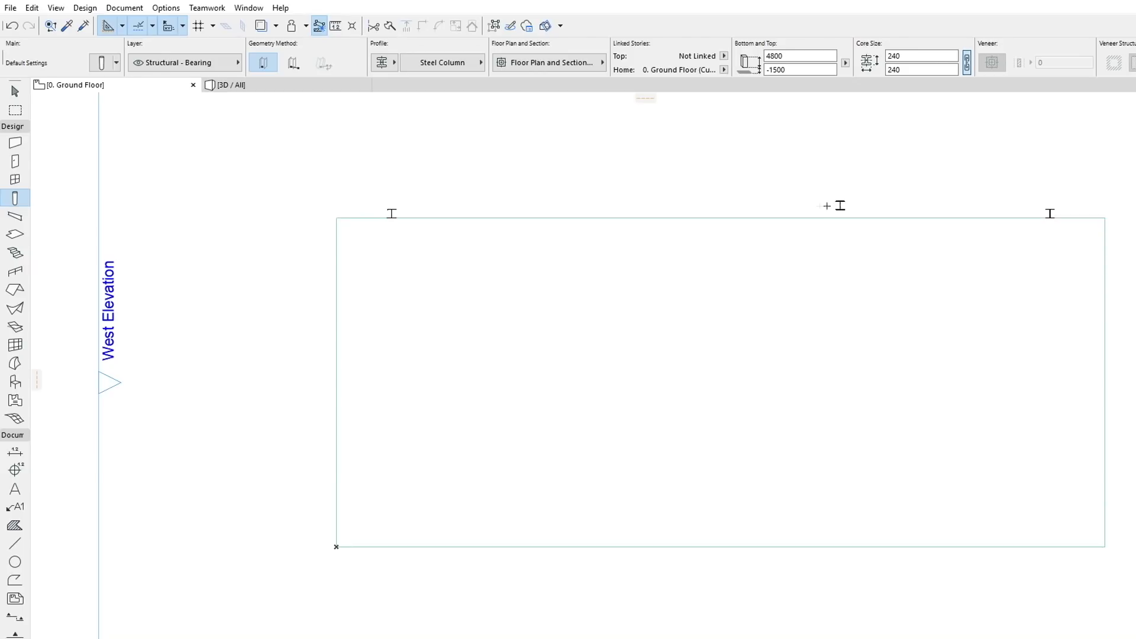
pyautogui.click(586, 207)
pyautogui.click(33, 8)
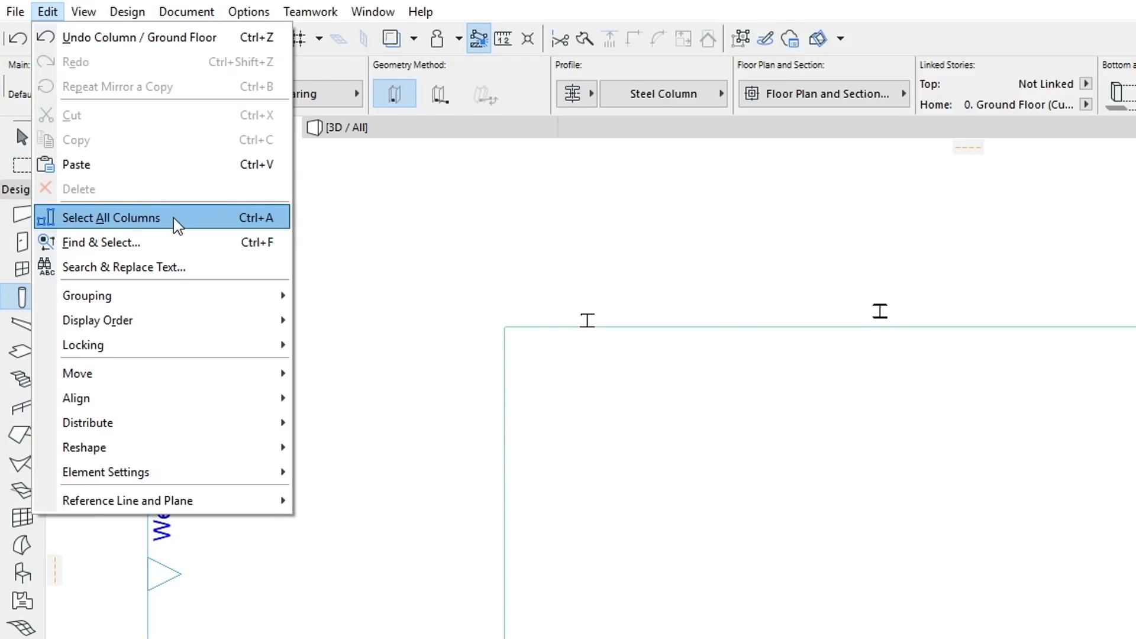
# - Select all four columns and align them to a common bottom line
pyautogui.click(177, 224)
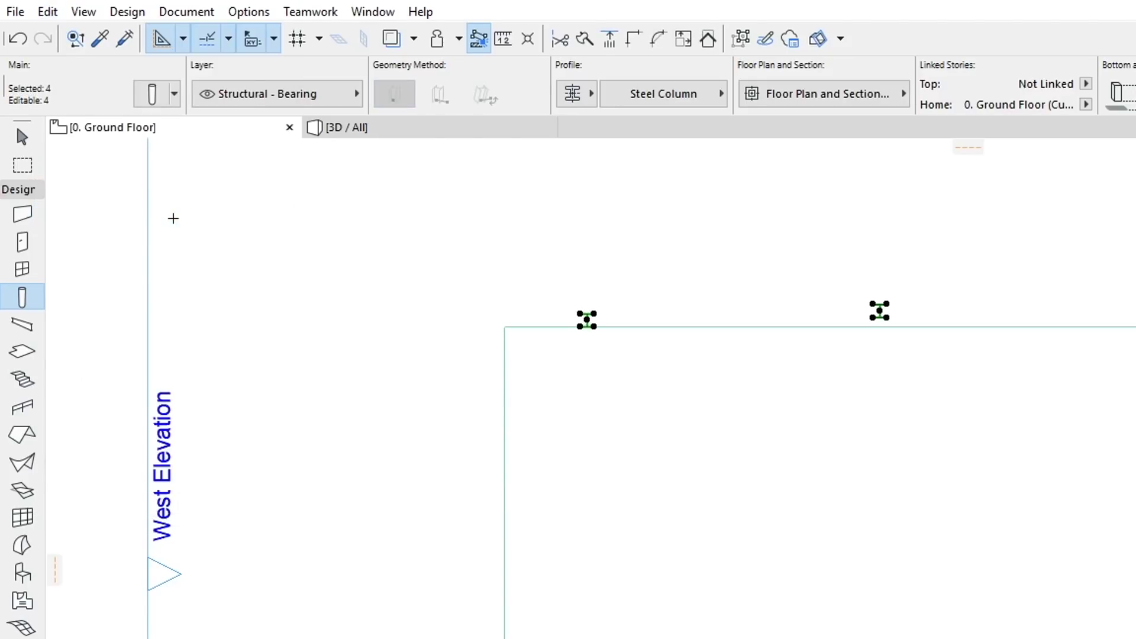
pyautogui.click(47, 12)
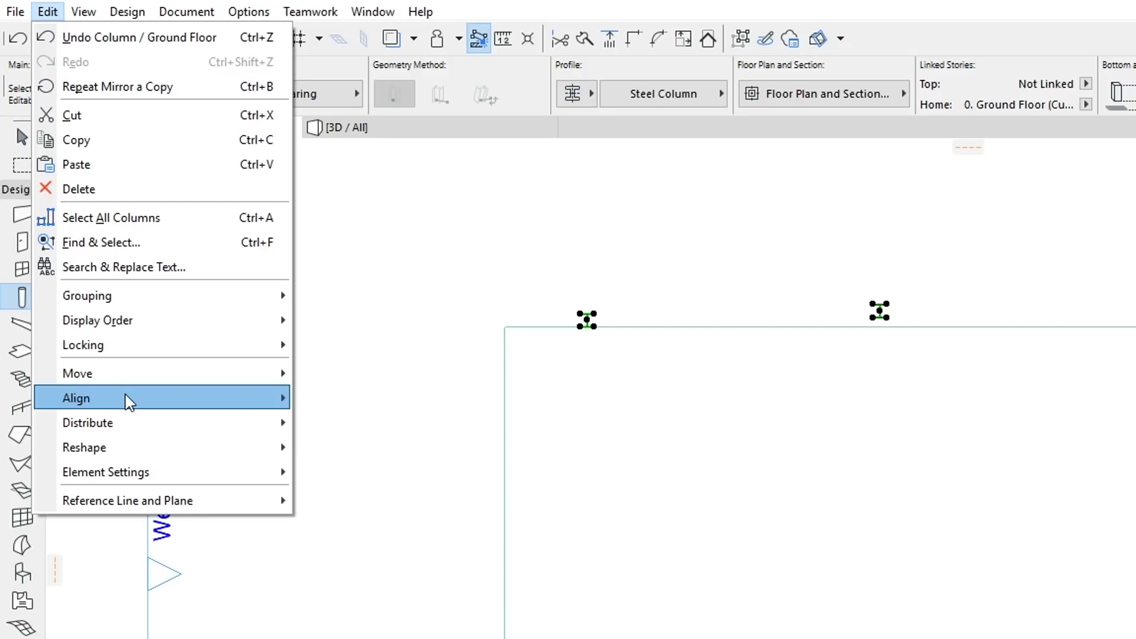
pyautogui.moveTo(127, 398)
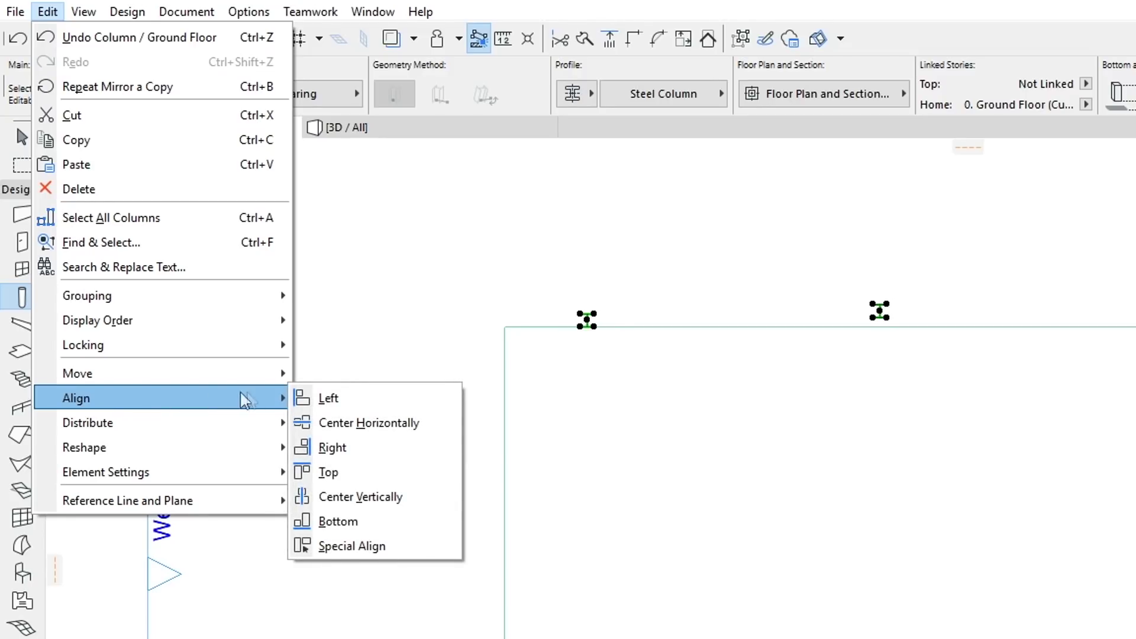
pyautogui.click(402, 522)
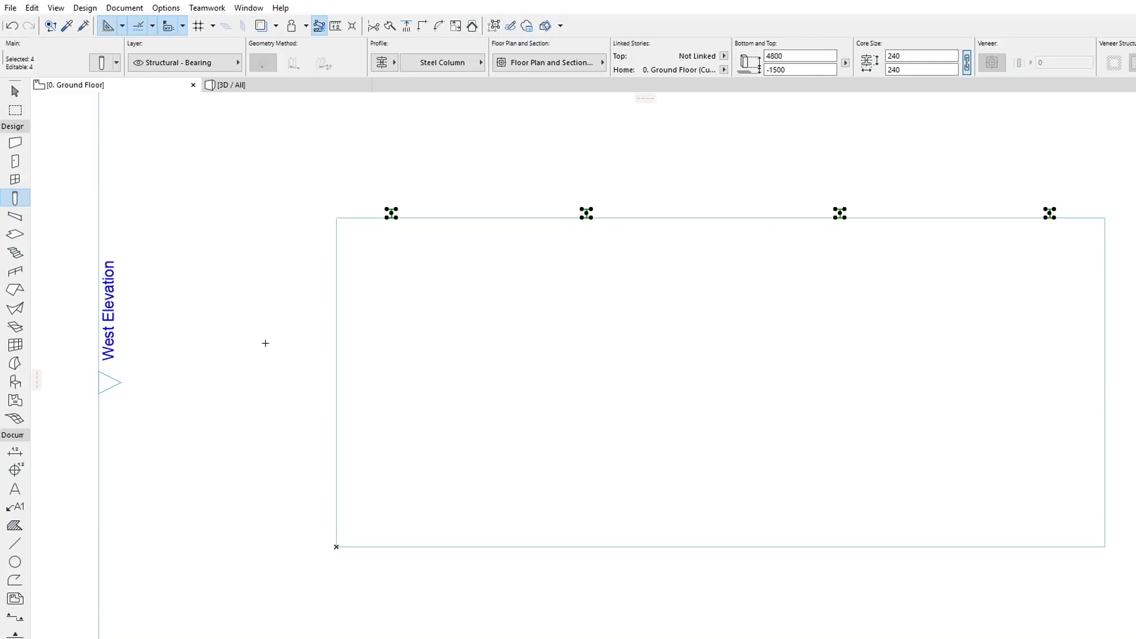
# - Distribute the four top-row columns evenly along X across the slab's width
pyautogui.click(32, 9)
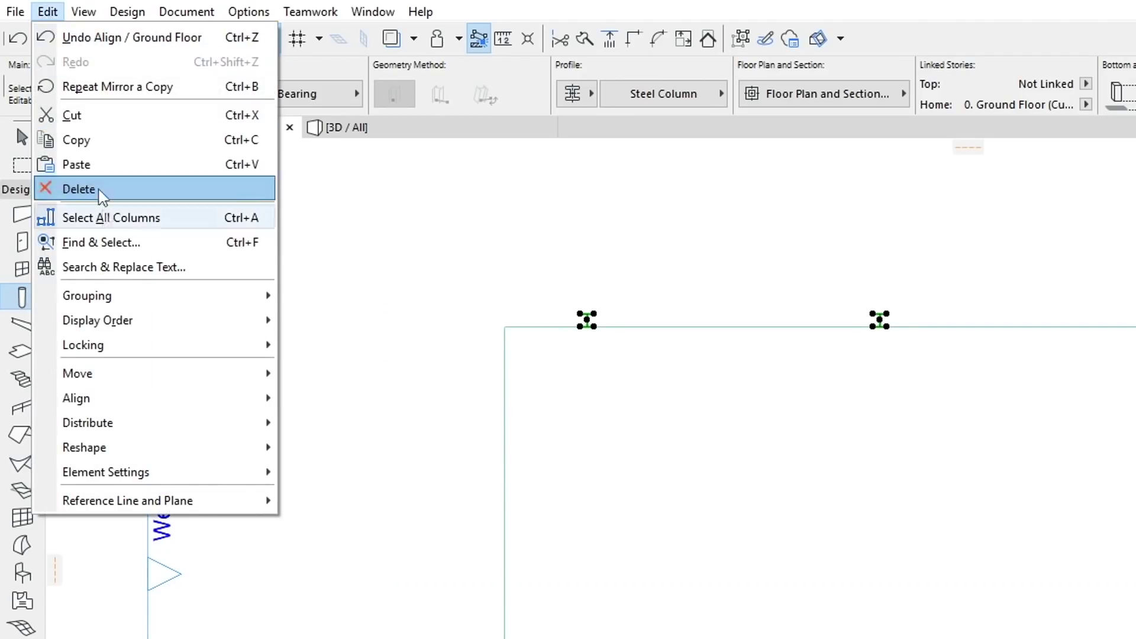
pyautogui.moveTo(152, 424)
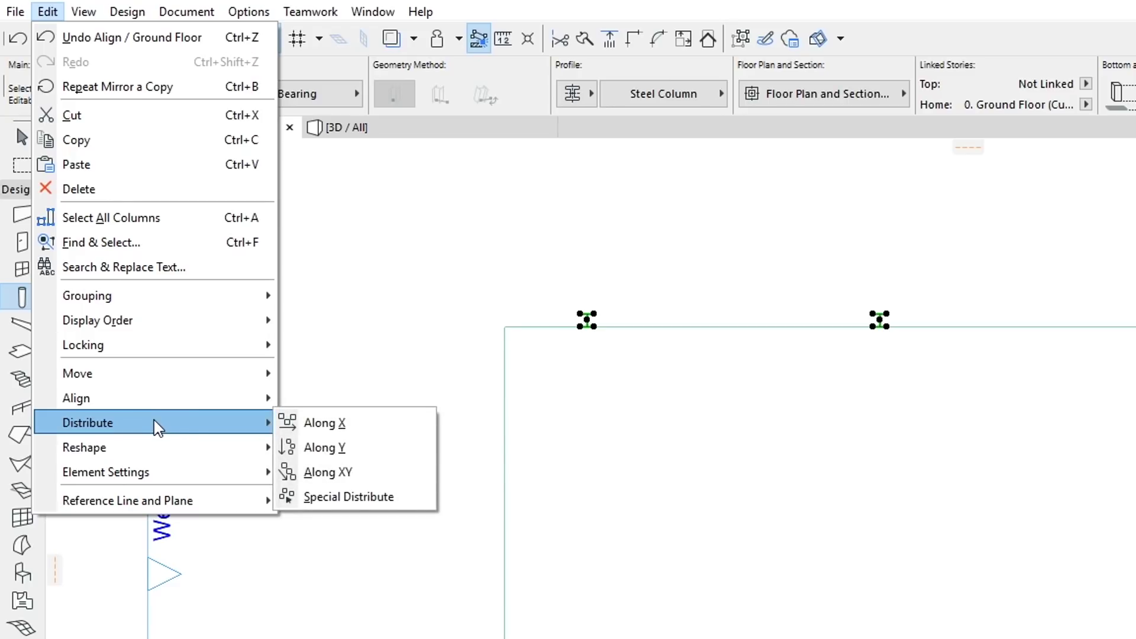
pyautogui.click(385, 424)
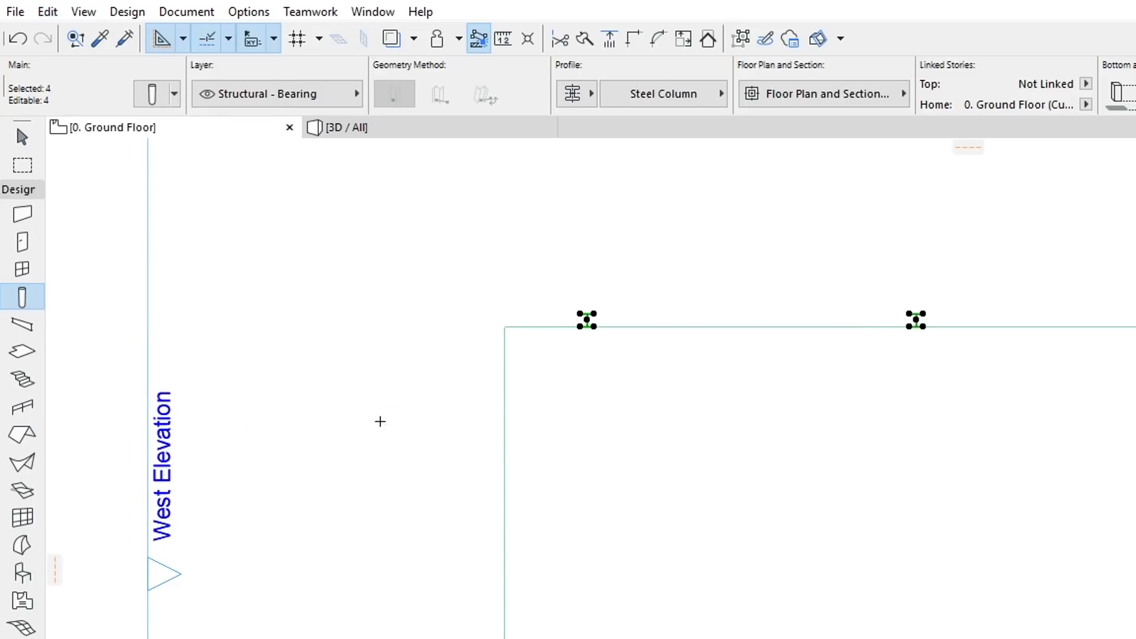
# - Mirror a copy of the top-row columns across a horizontal mid-slab axis onto the bottom edge
pyautogui.rightClick(378, 426)
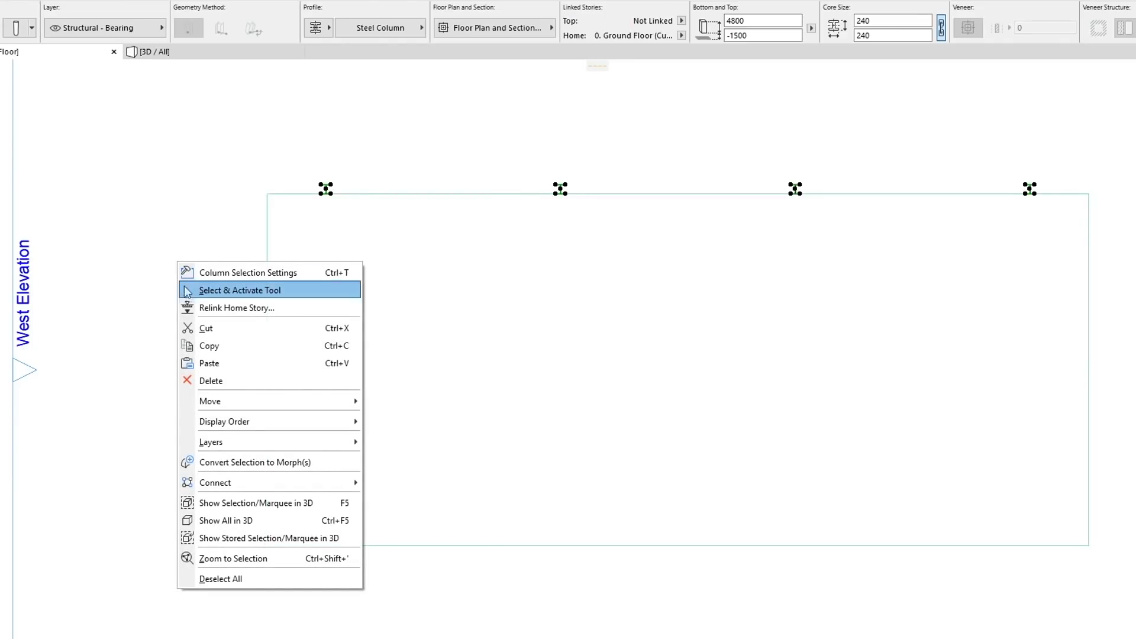
pyautogui.moveTo(318, 401)
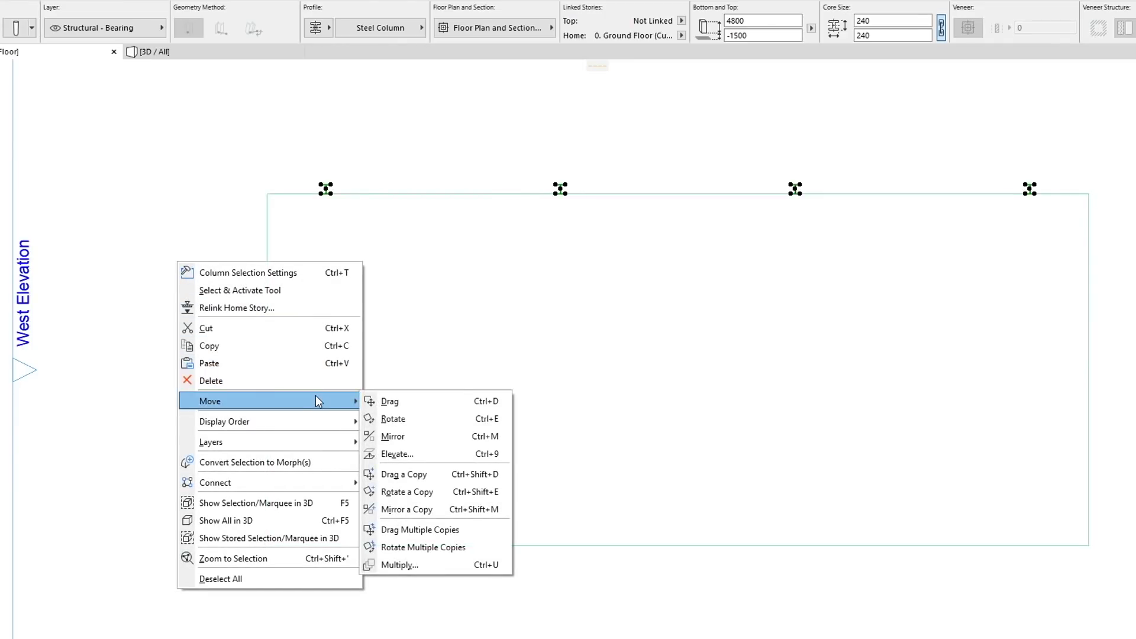
pyautogui.click(442, 509)
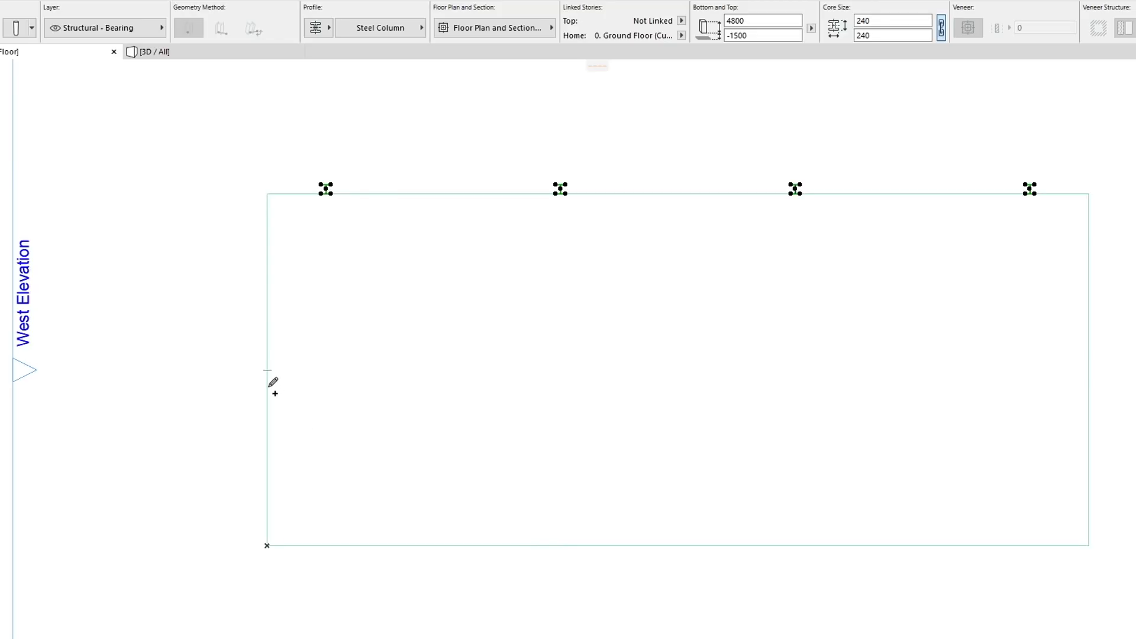
pyautogui.click(268, 370)
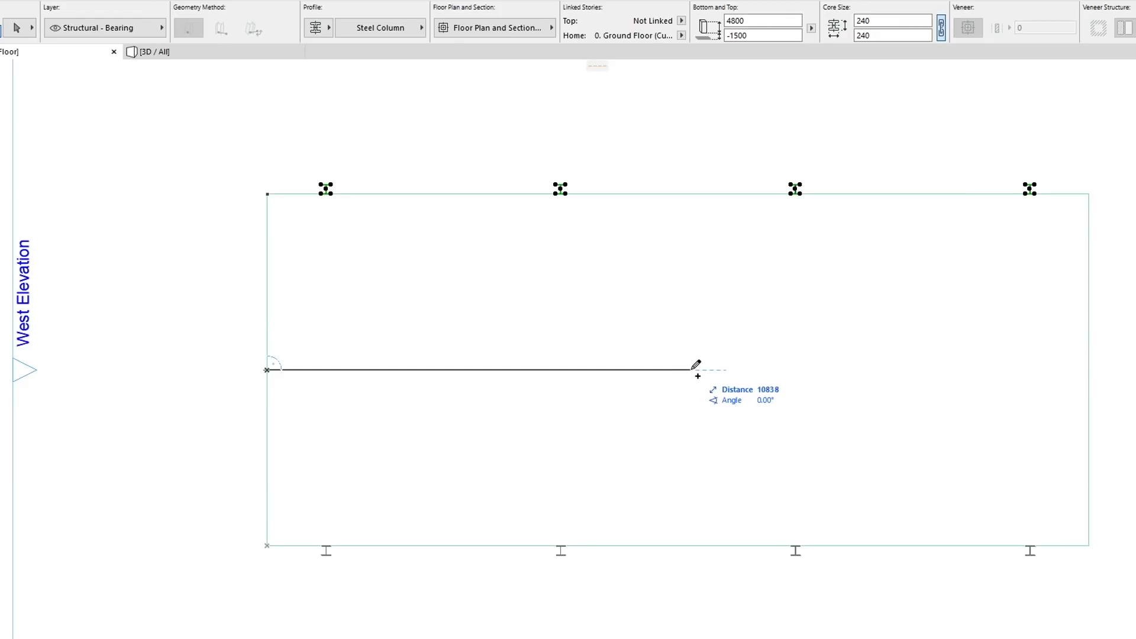
pyautogui.click(692, 370)
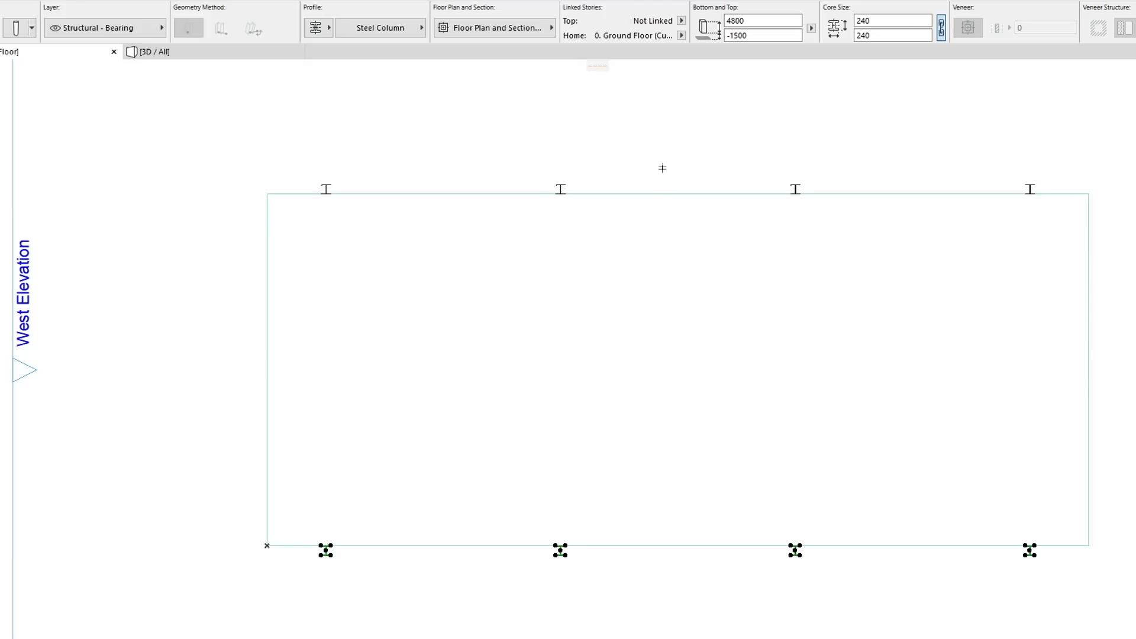
pyautogui.press('Escape')
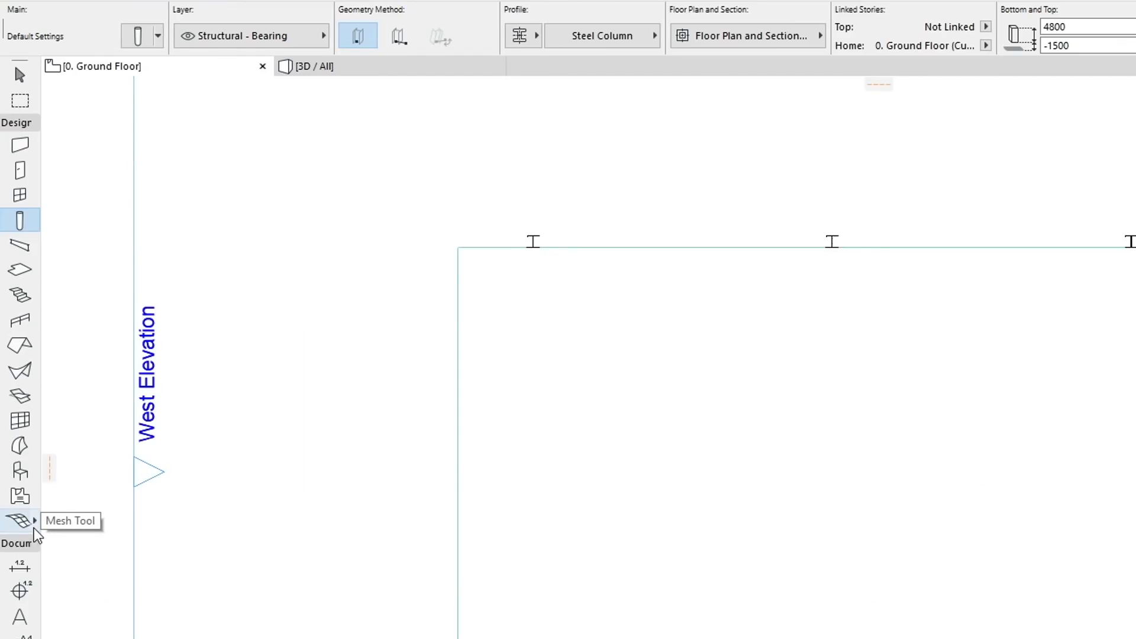
# - Draw a 42000 × 42000 Terrain-favorite mesh with its first corner at -10500, -16500
pyautogui.click(34, 526)
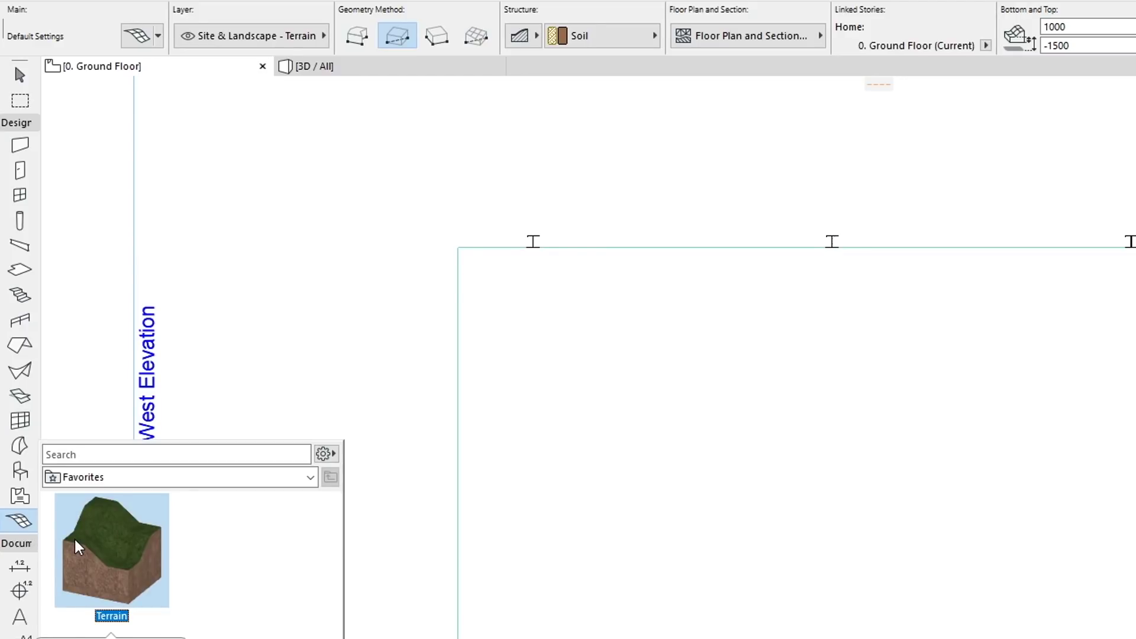
pyautogui.doubleClick(75, 542)
pyautogui.scroll(-3, 552, 348)
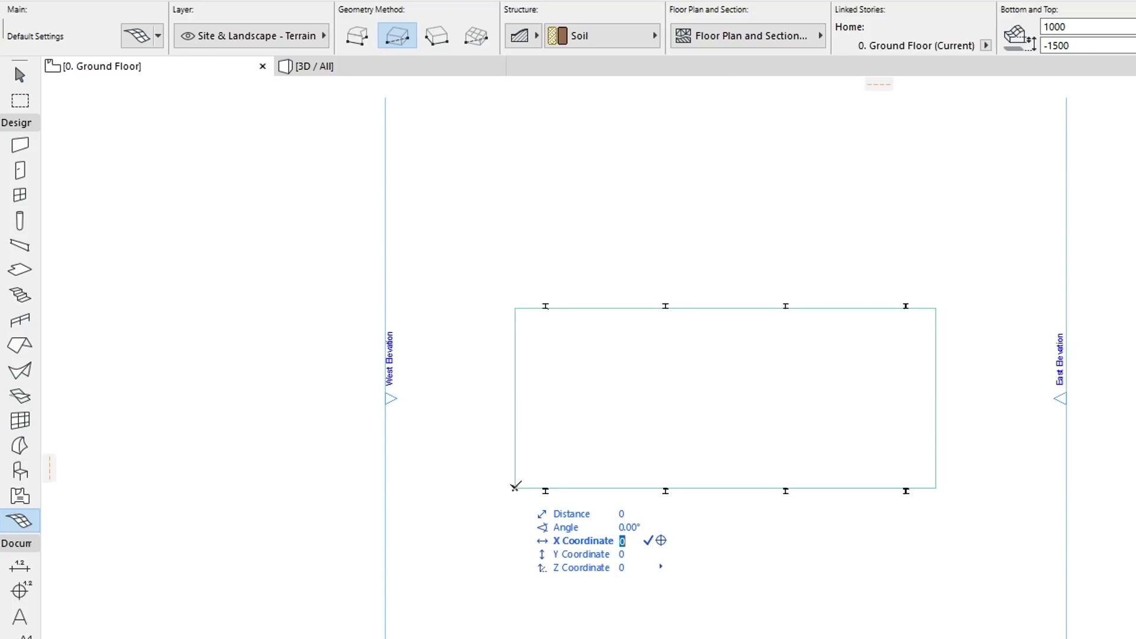
pyautogui.write('10')
pyautogui.write('500')
pyautogui.press('Return')
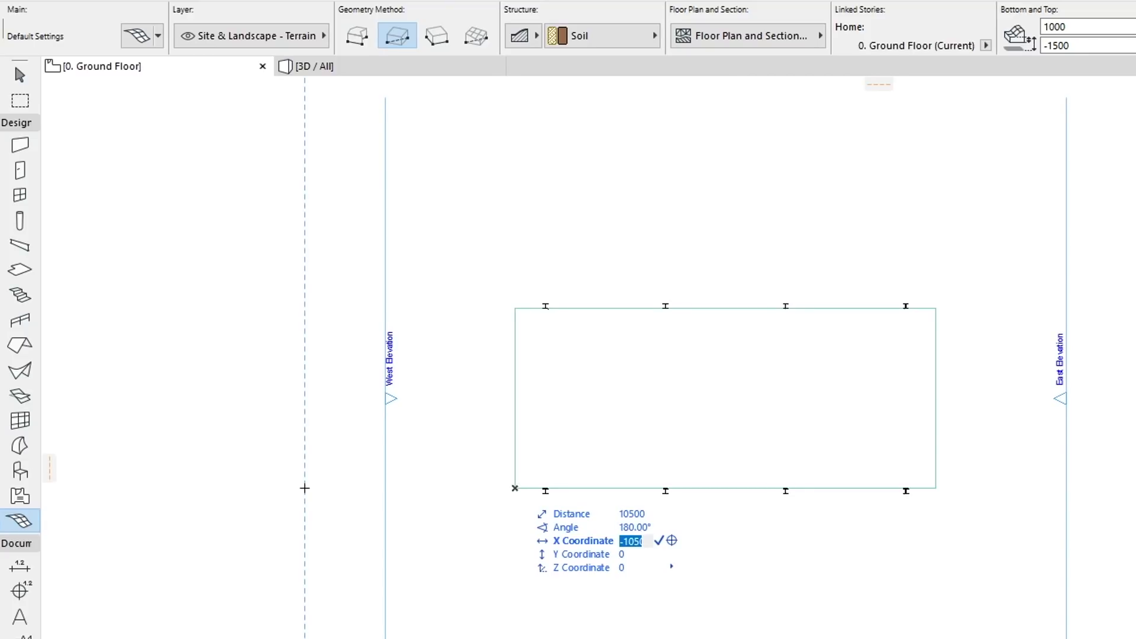
pyautogui.press('Tab')
pyautogui.write('16500')
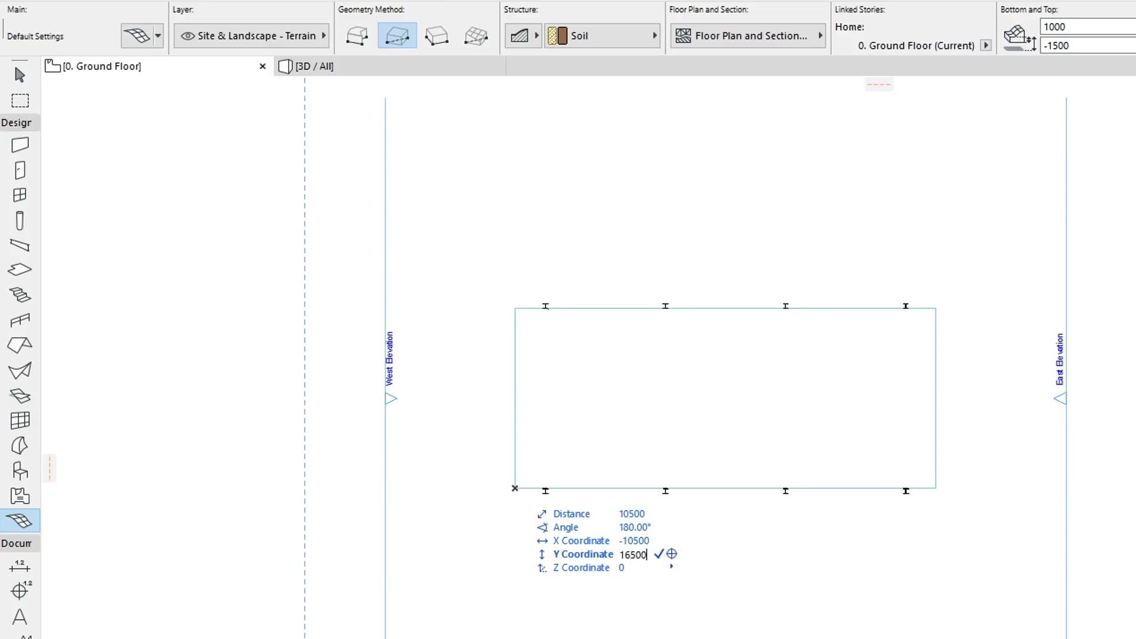
pyautogui.press('Return')
pyautogui.press('Return')
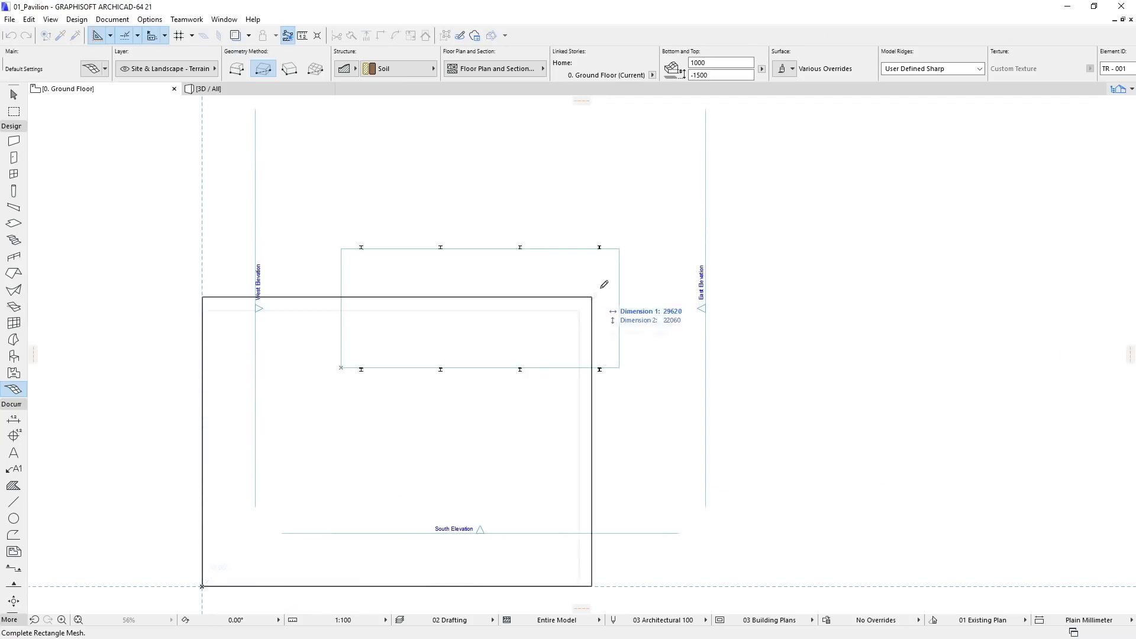
pyautogui.write('4')
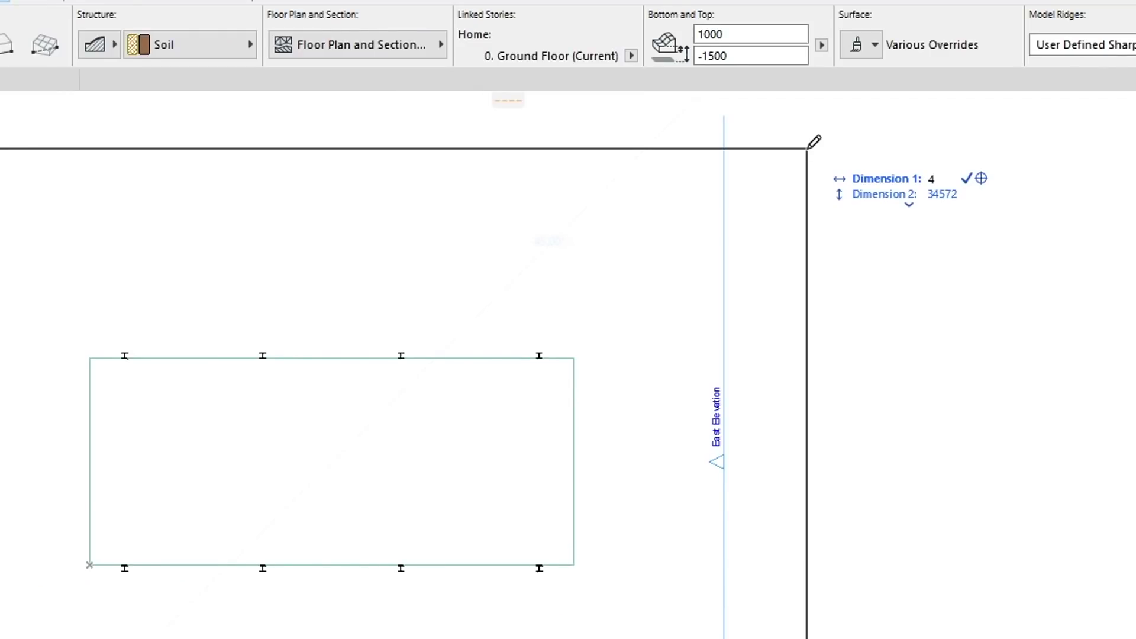
pyautogui.write('2000')
pyautogui.press('Tab')
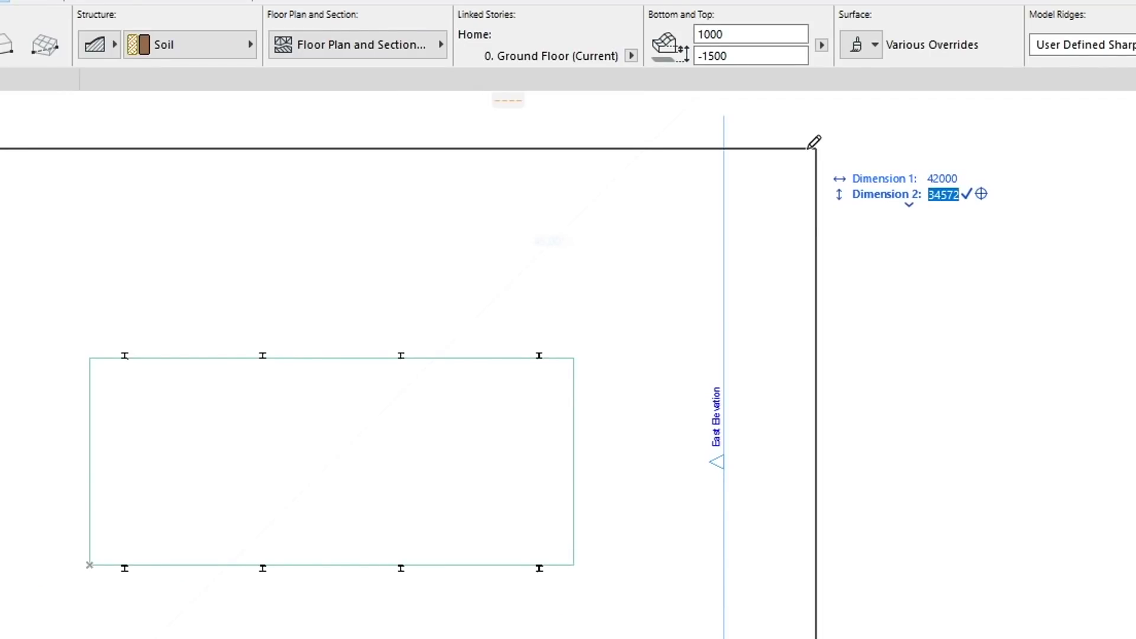
pyautogui.write('42000')
pyautogui.press('Return')
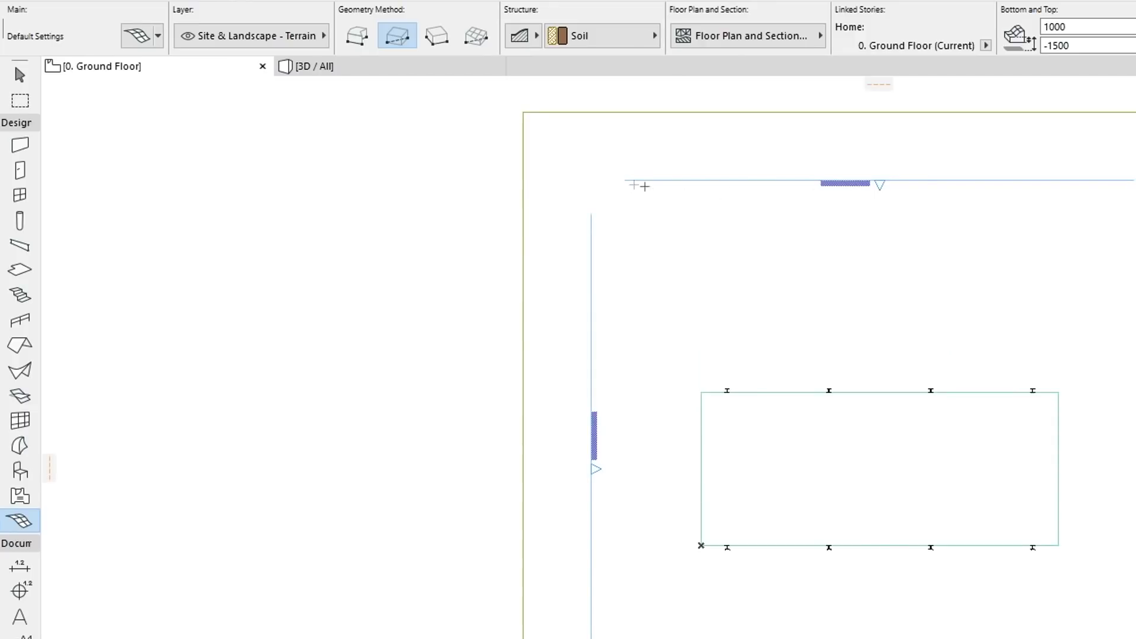
# - Show the 3D view and orbit to see the slab, eight columns and terrain
pyautogui.click(444, 73)
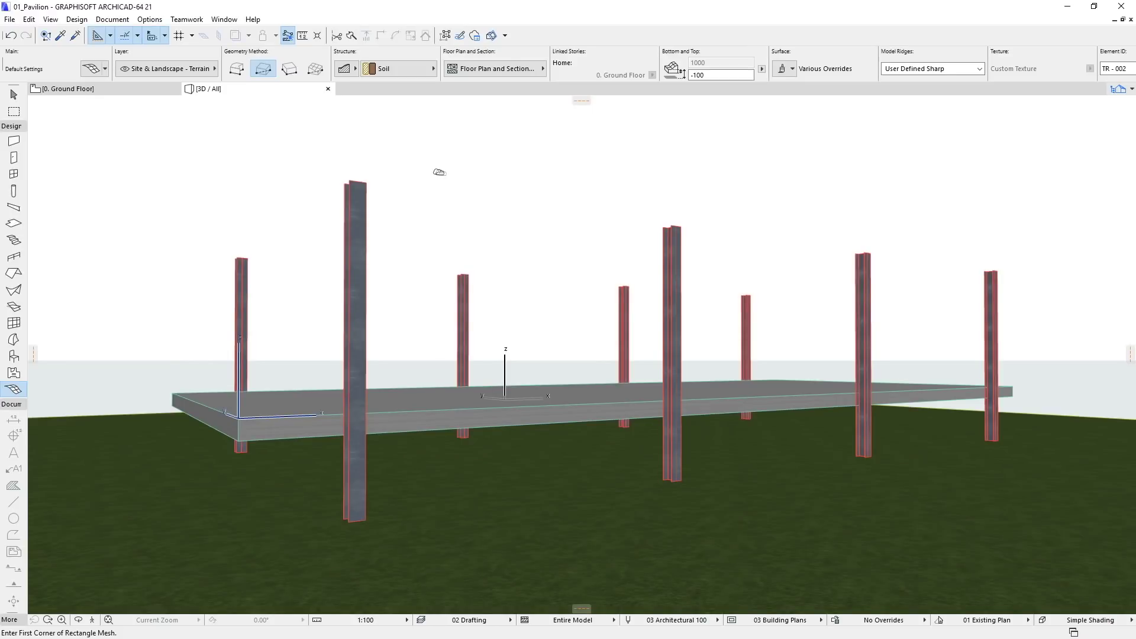
pyautogui.keyDown('shift'); pyautogui.moveTo(444, 177); pyautogui.dragTo(643, 189, button='middle'); pyautogui.keyUp('shift')
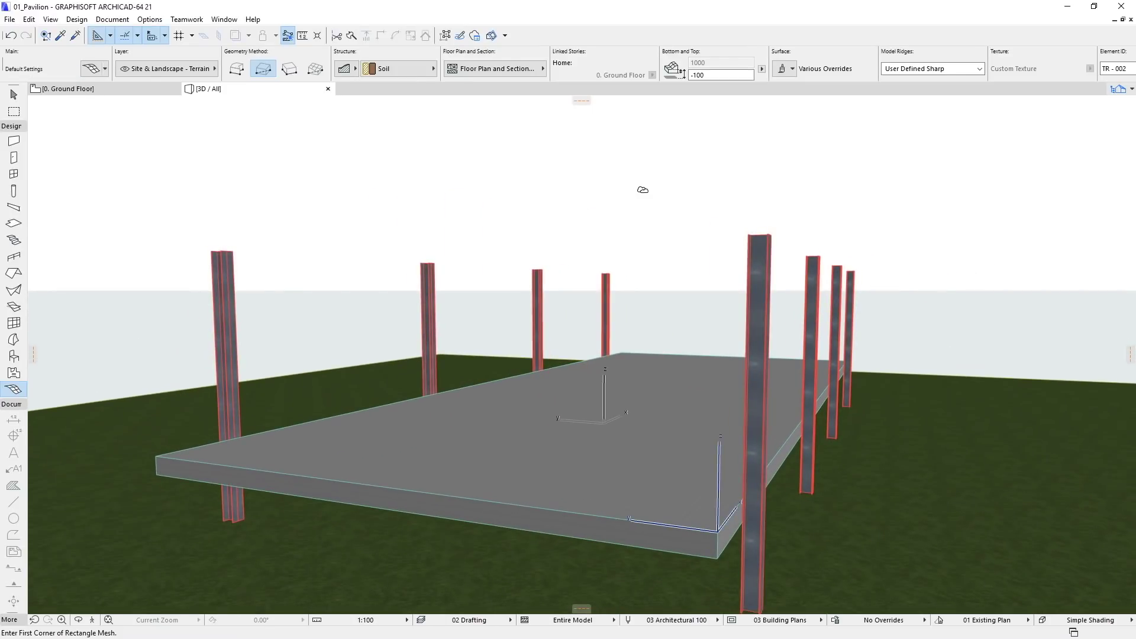